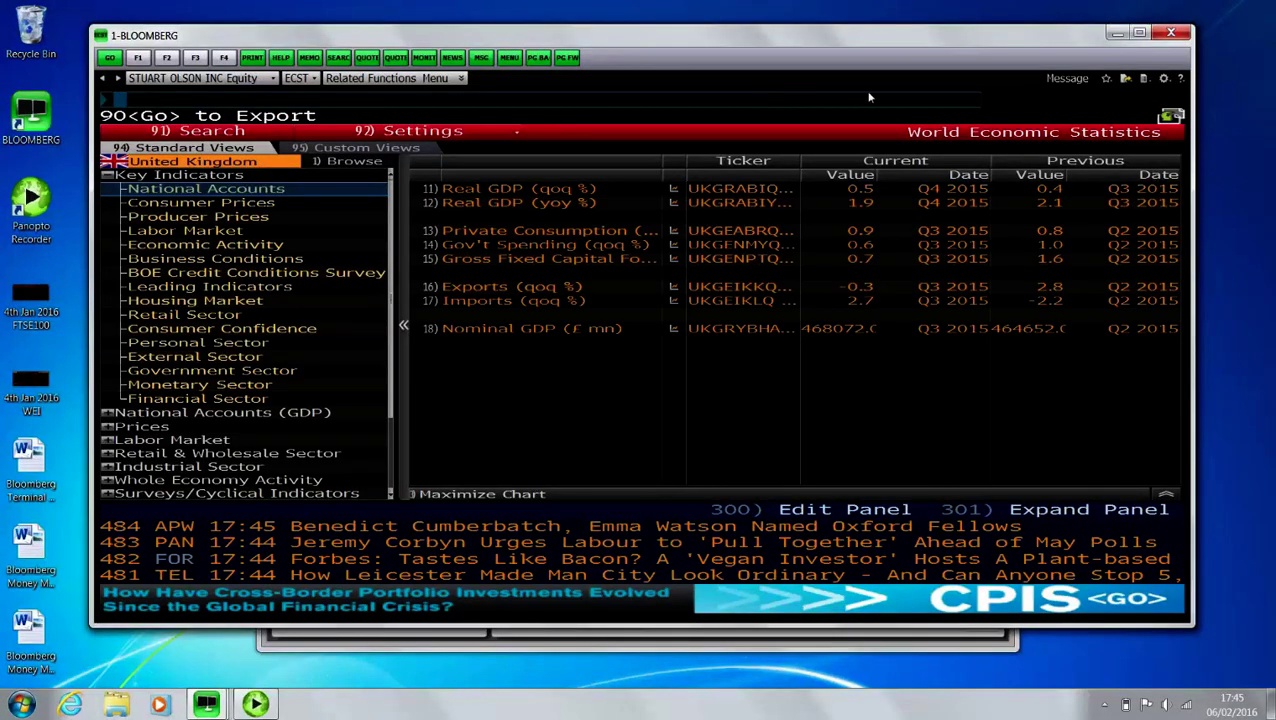
Step: Maximize the terminal window and switch the World Economic Statistics region to North America
left_click(1140, 35)
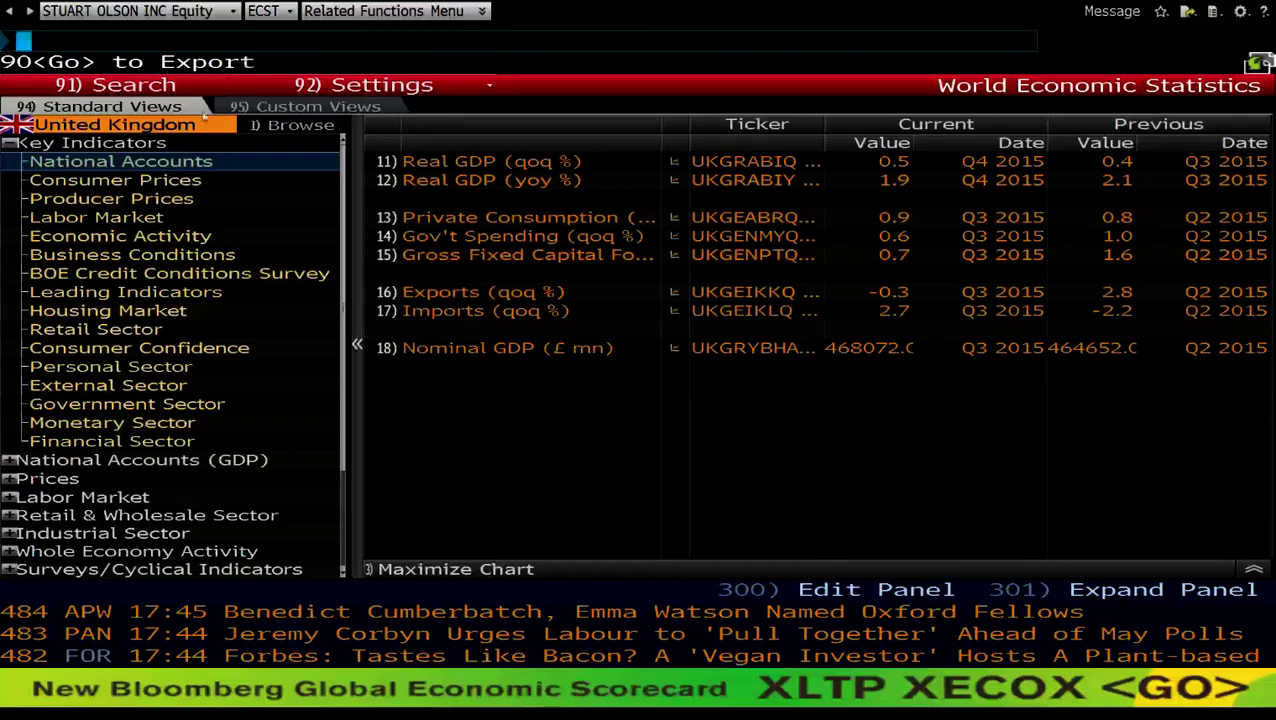
left_click(212, 127)
type("north")
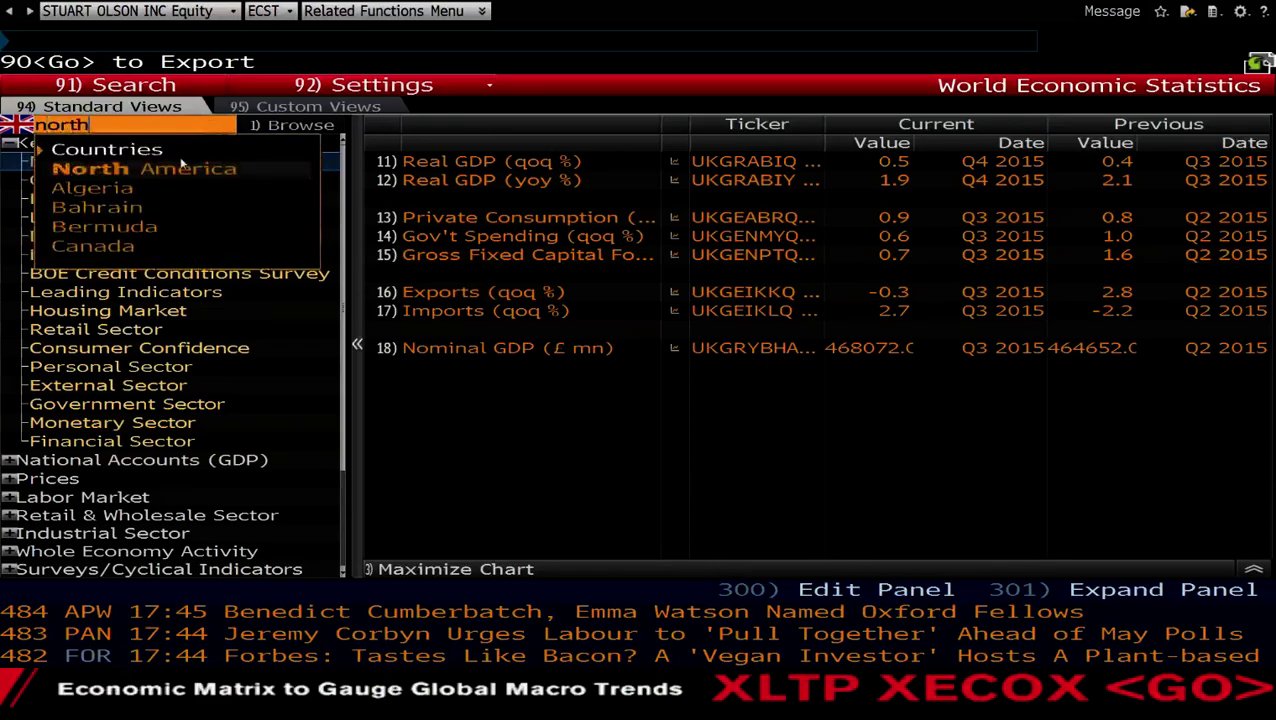
left_click(176, 169)
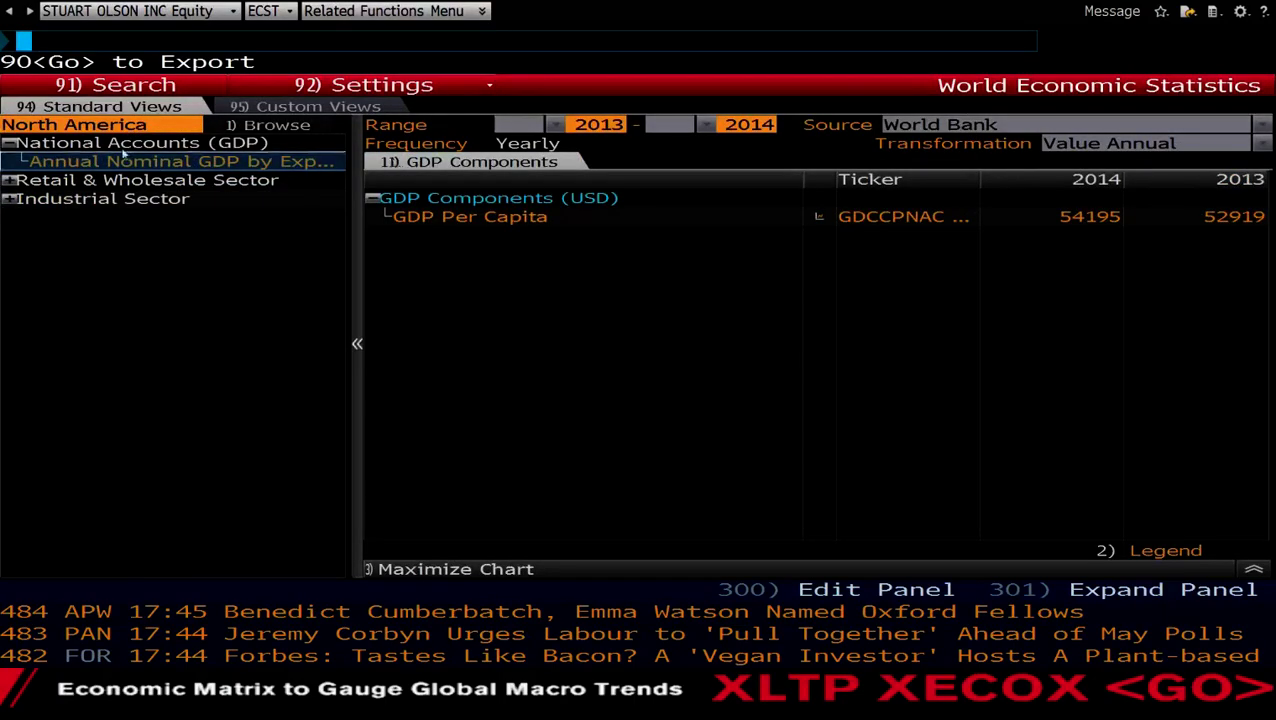
Step: Switch the statistics to United States and view its National Accounts, Housing Market and Retail Sector key indicators
left_click(124, 130)
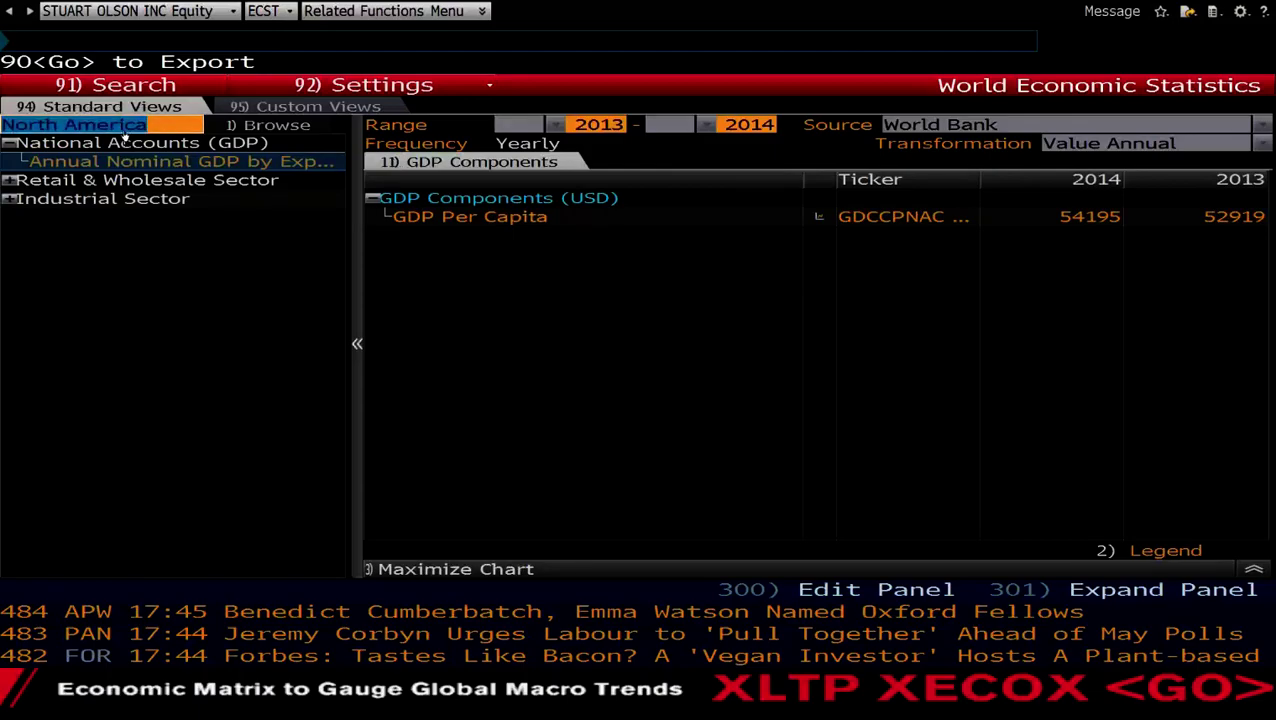
type("amer")
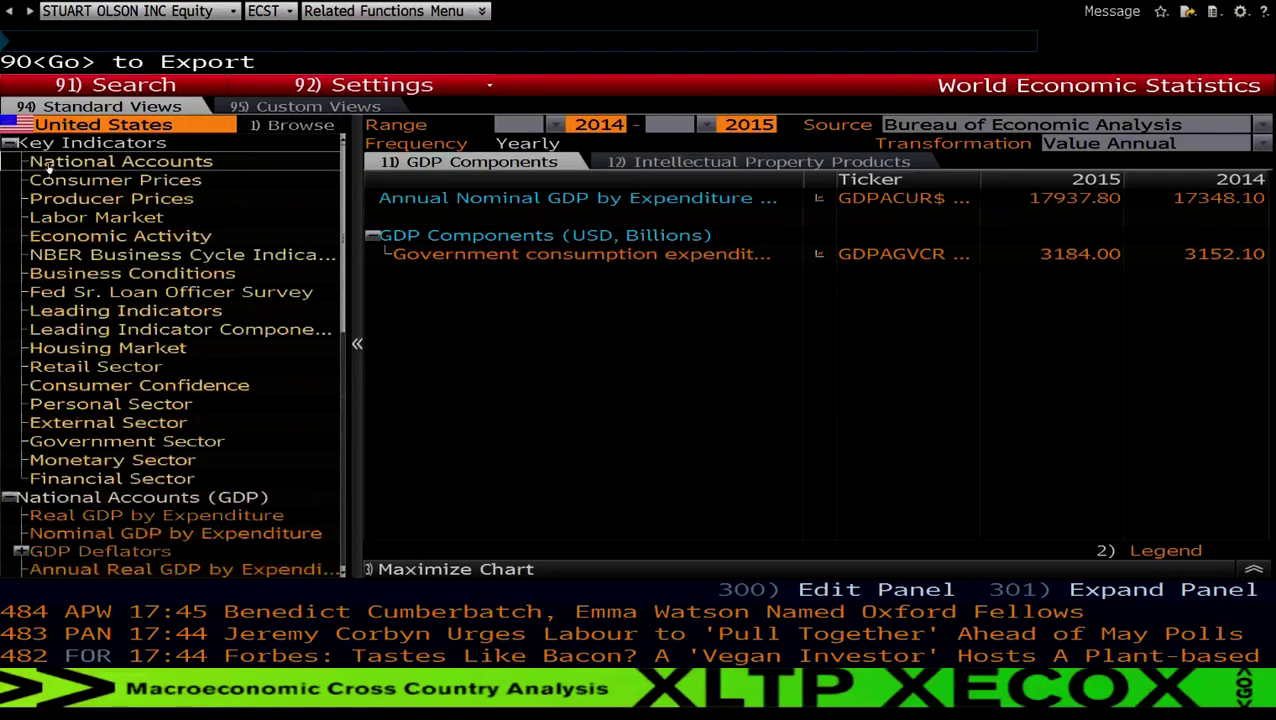
left_click(56, 163)
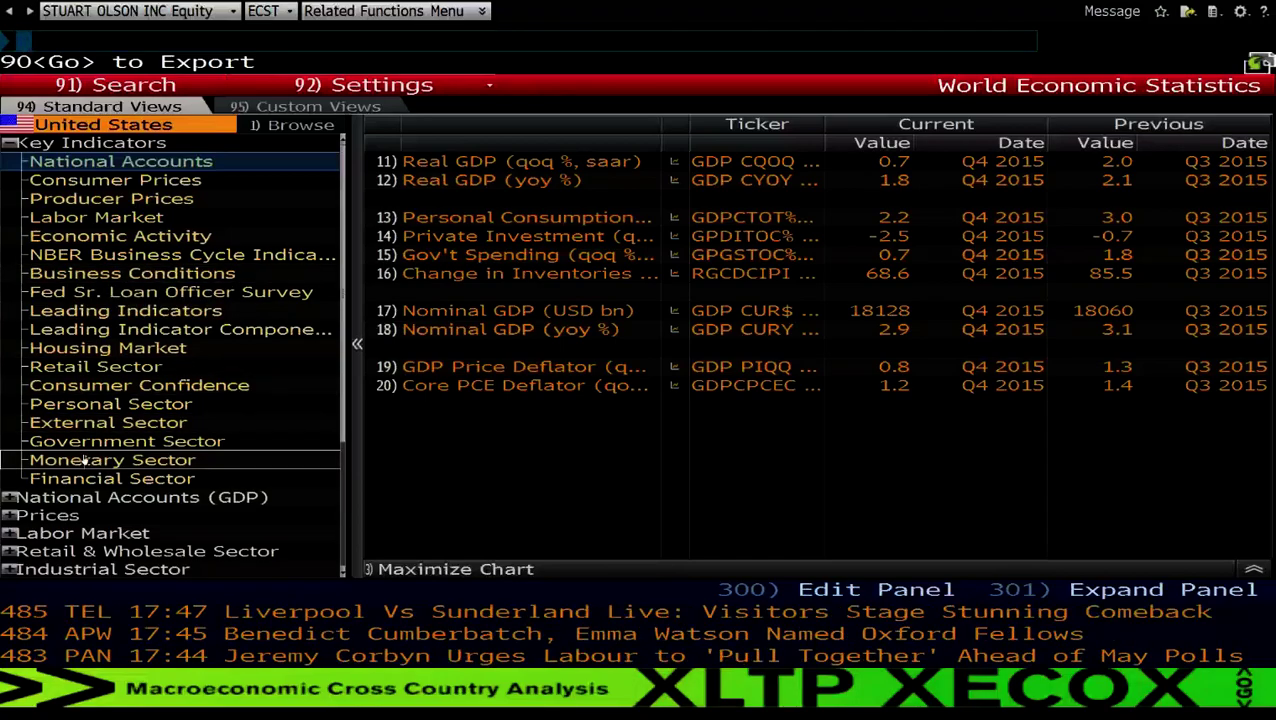
left_click(97, 354)
left_click(95, 373)
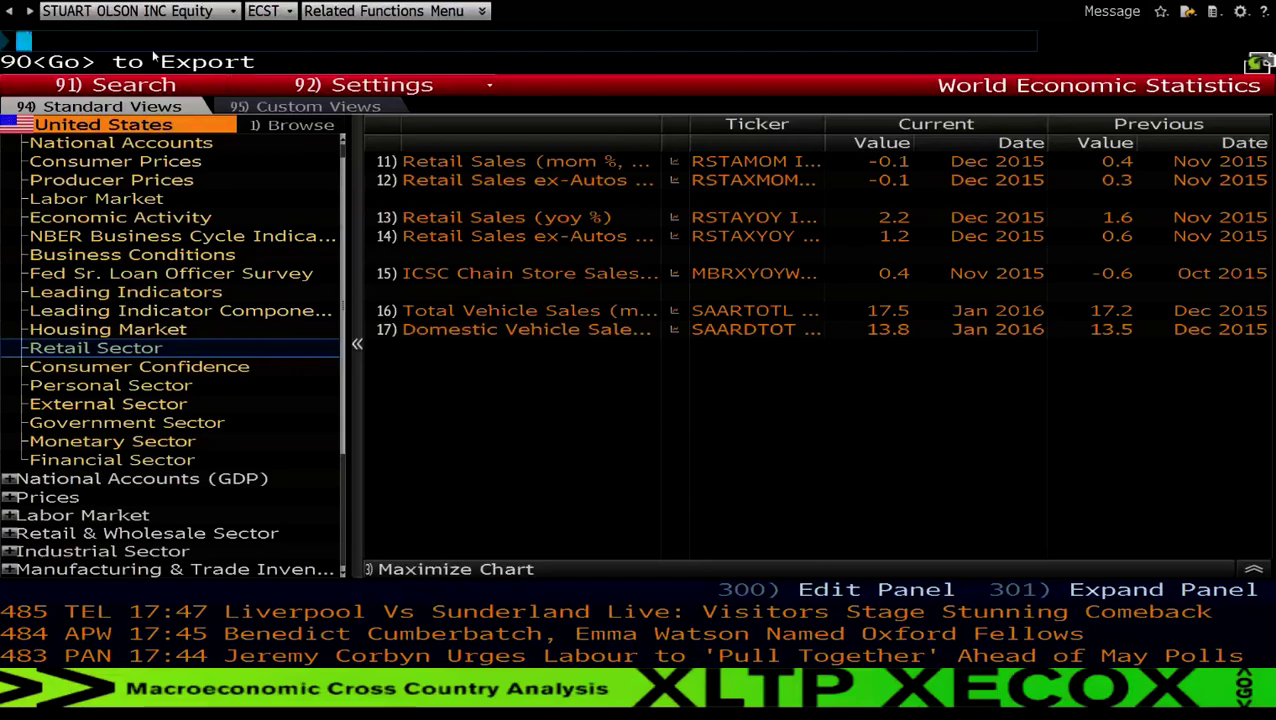
Step: Open the ECFC Economic Forecasts function and set the forecast table to quarterly periods
type("ECFC")
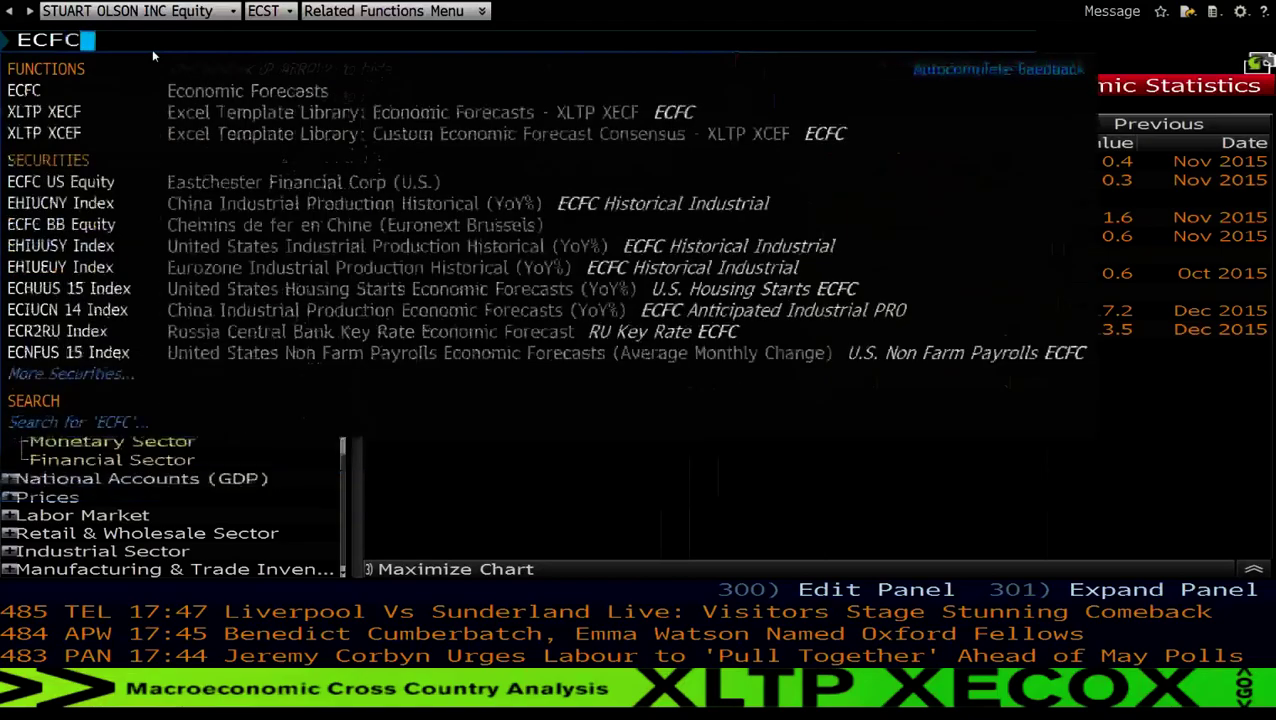
left_click(198, 92)
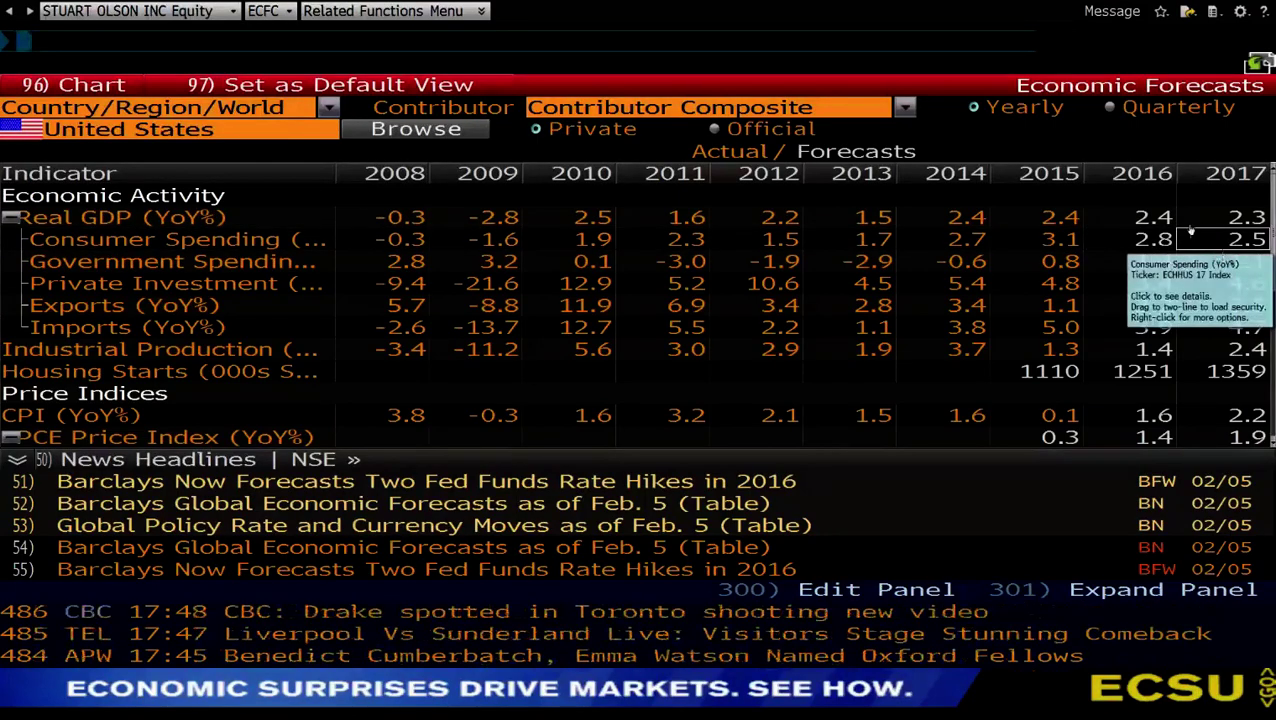
left_click(1110, 111)
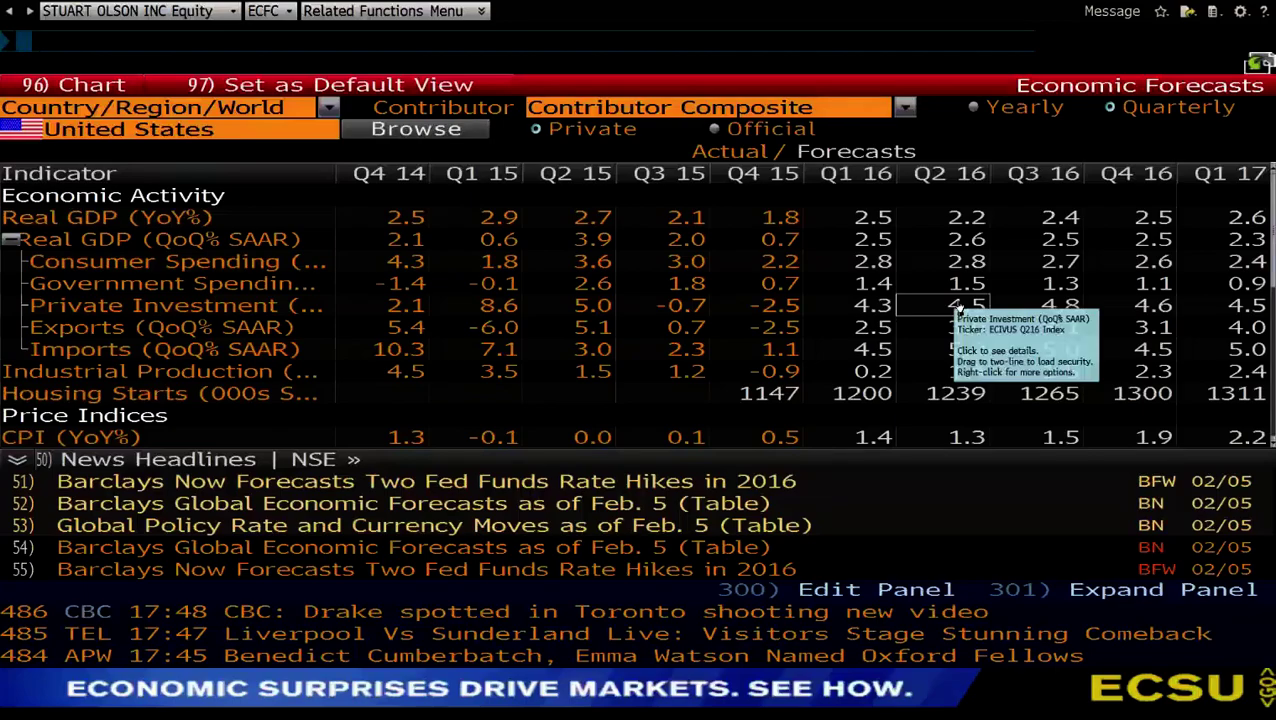
Step: Look through the list of institutions available as forecast contributors and close it
left_click(910, 112)
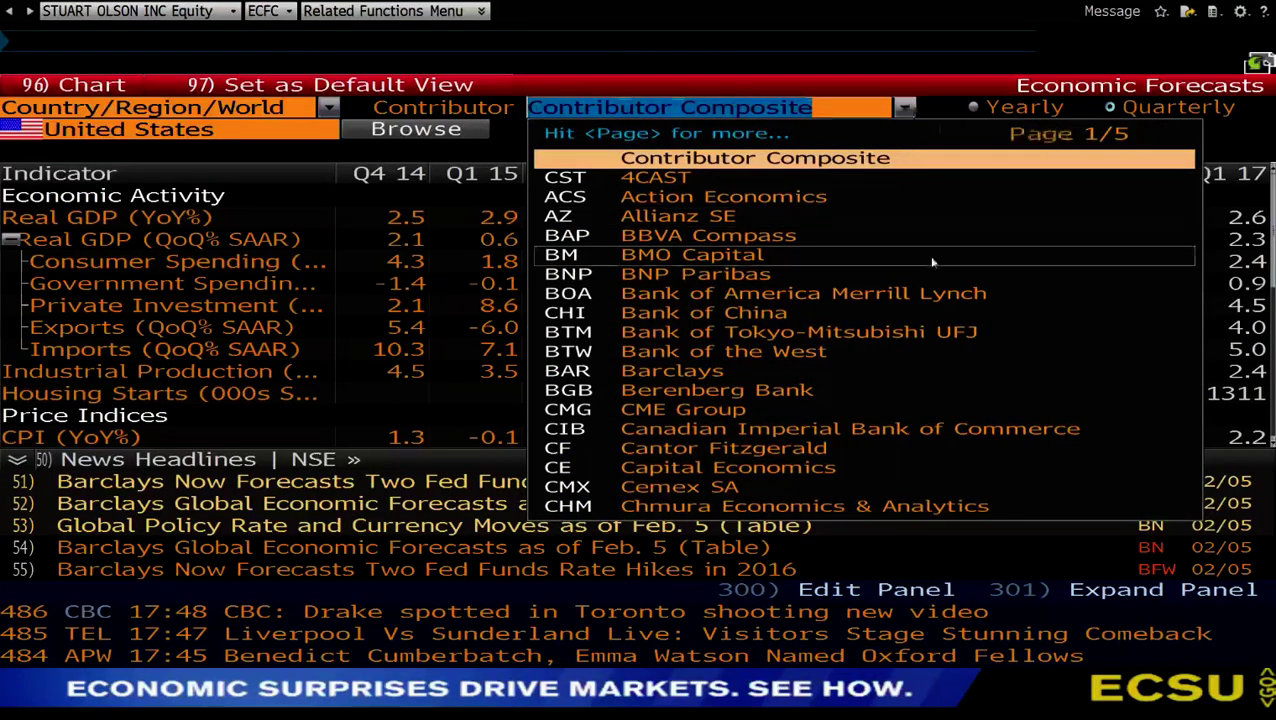
left_click(906, 116)
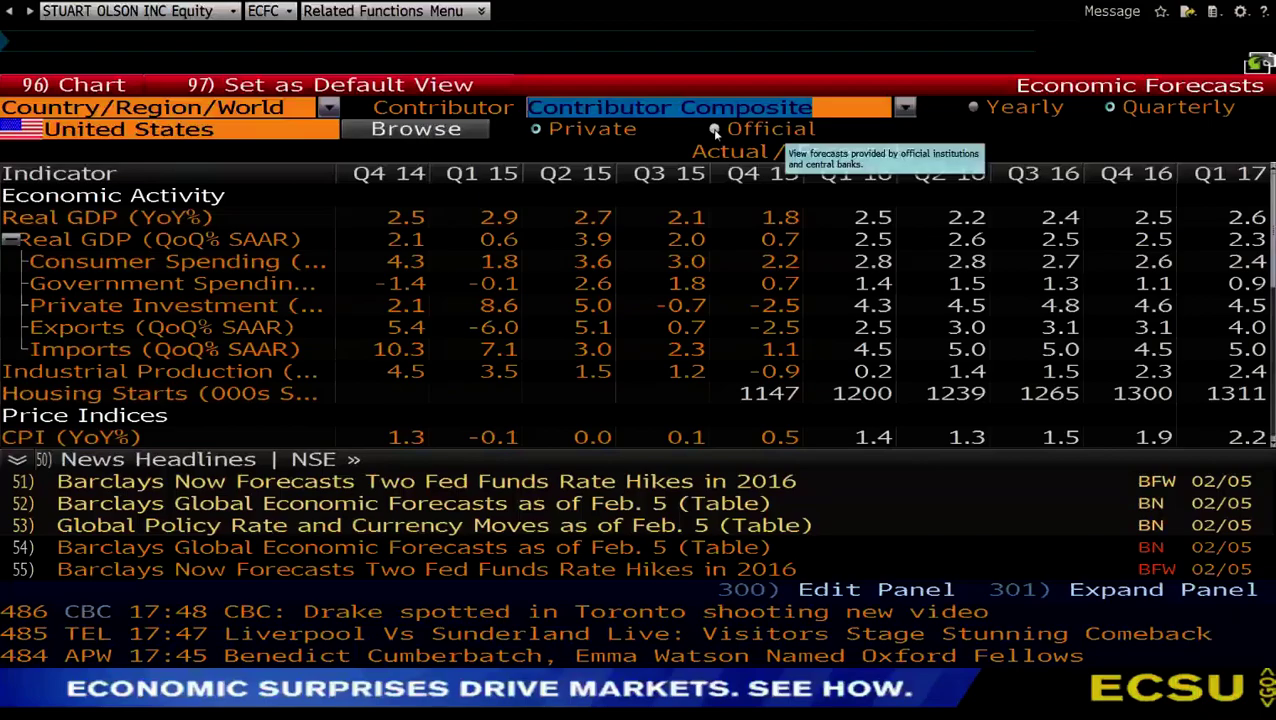
left_click(326, 136)
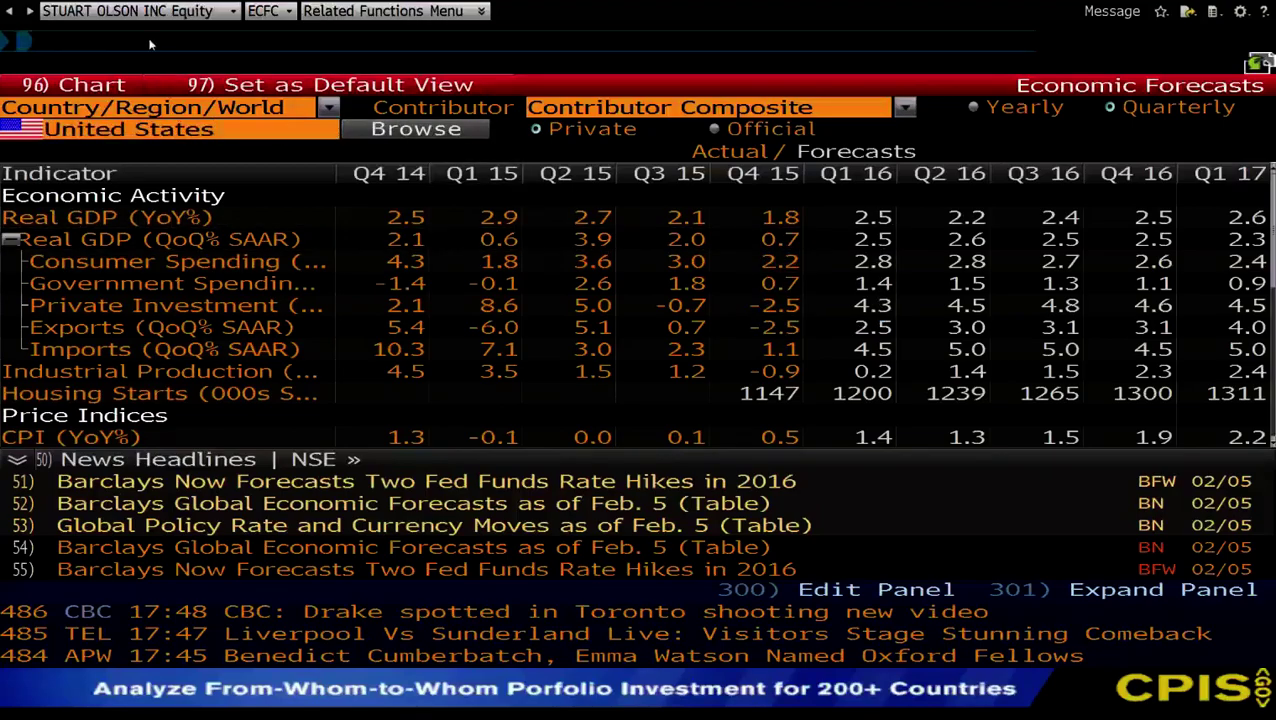
Step: Open Bloomberg Intelligence (BI) and go to the Construction dashboard within the Industrials sector
type("BI")
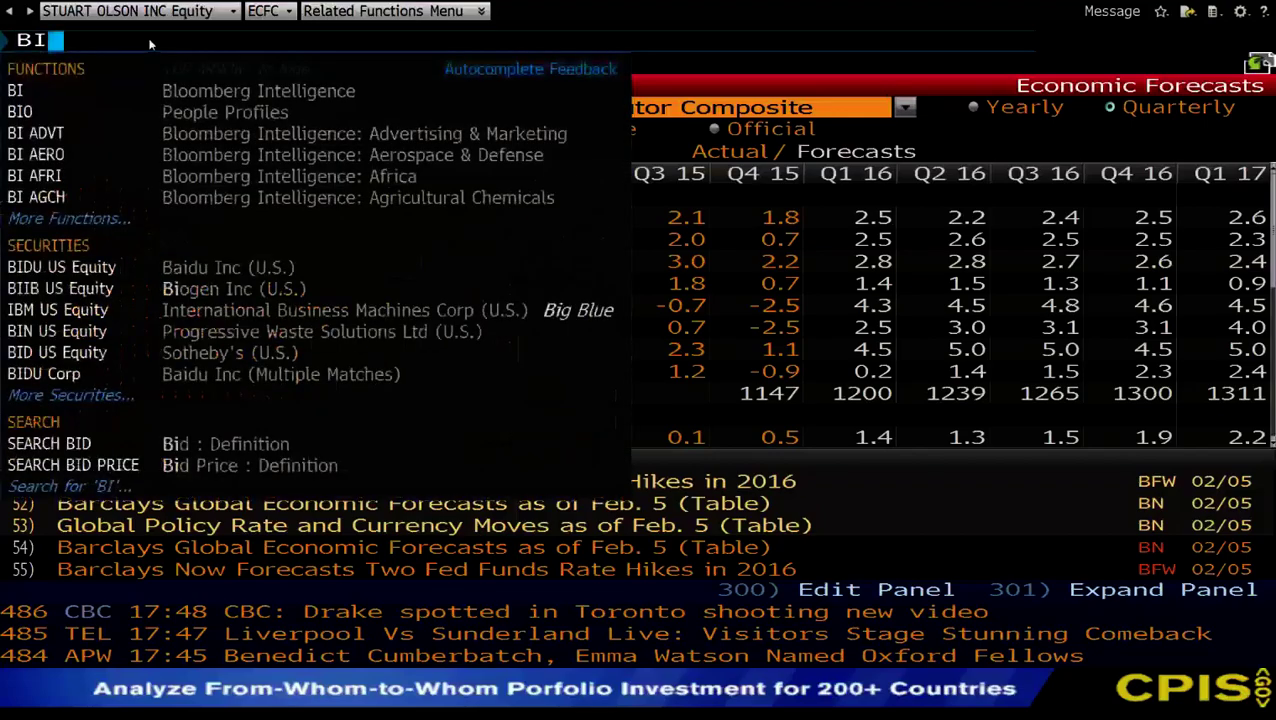
key("Return")
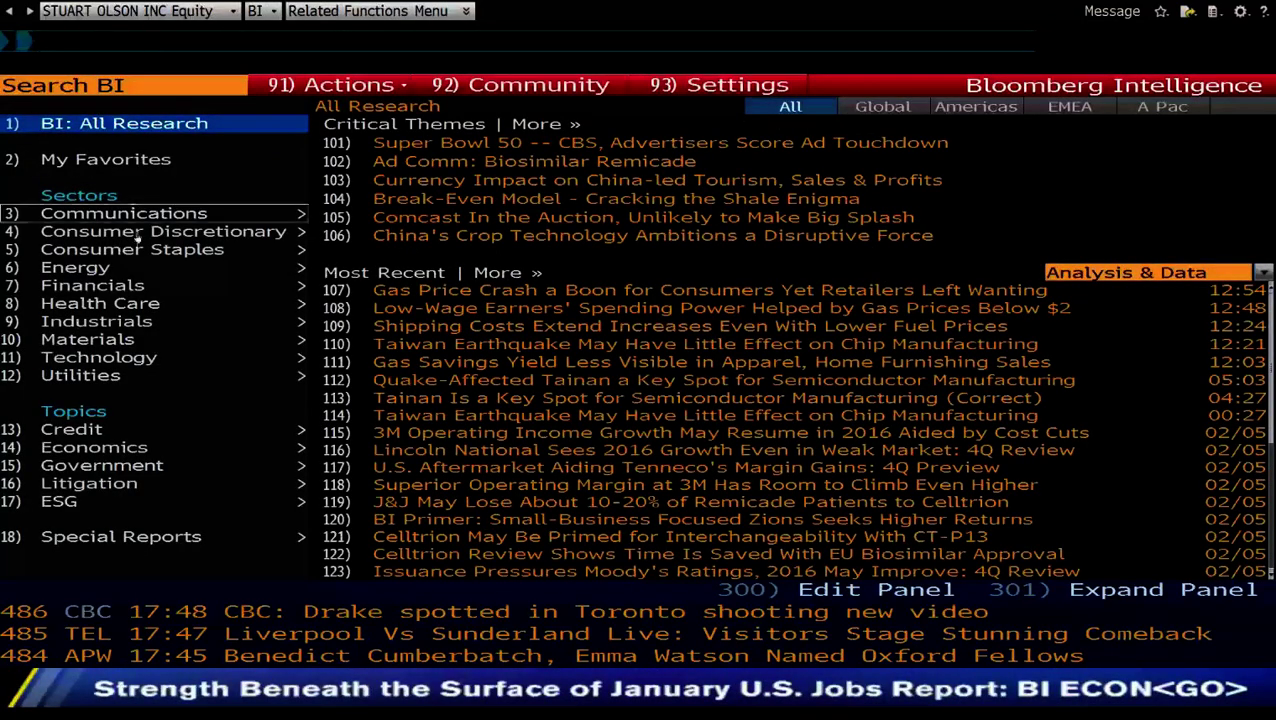
left_click(145, 333)
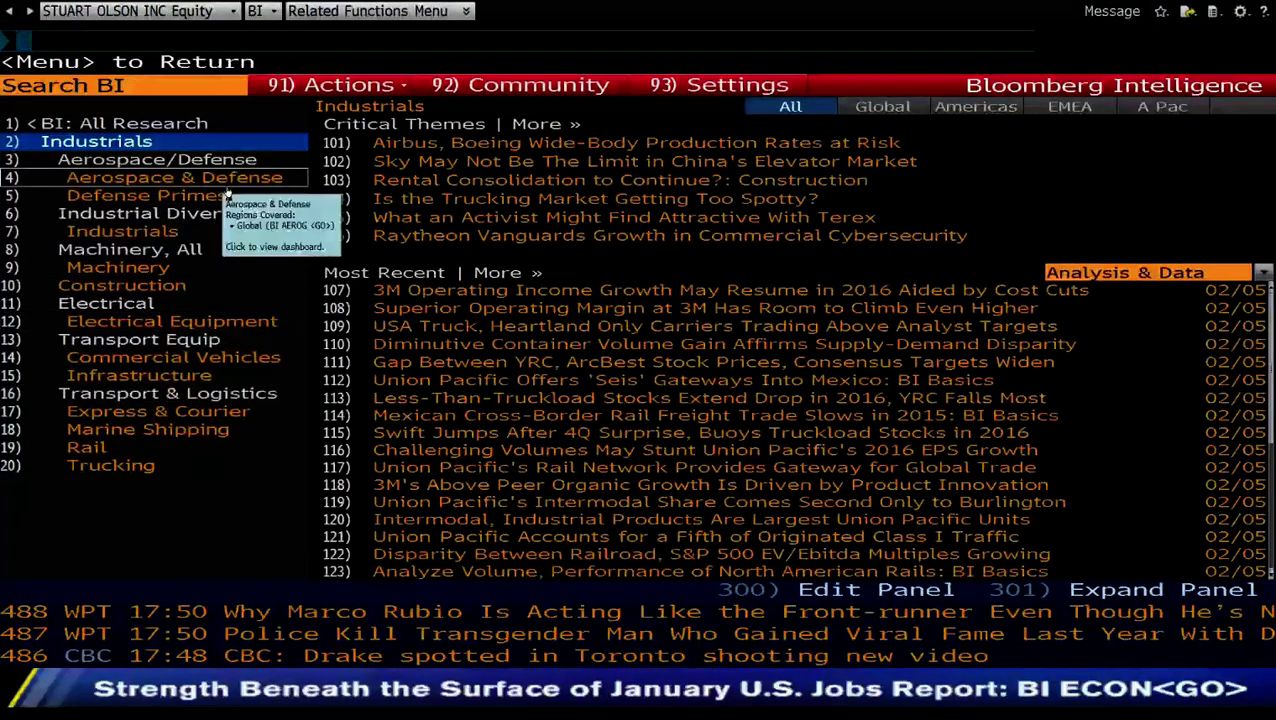
left_click(155, 286)
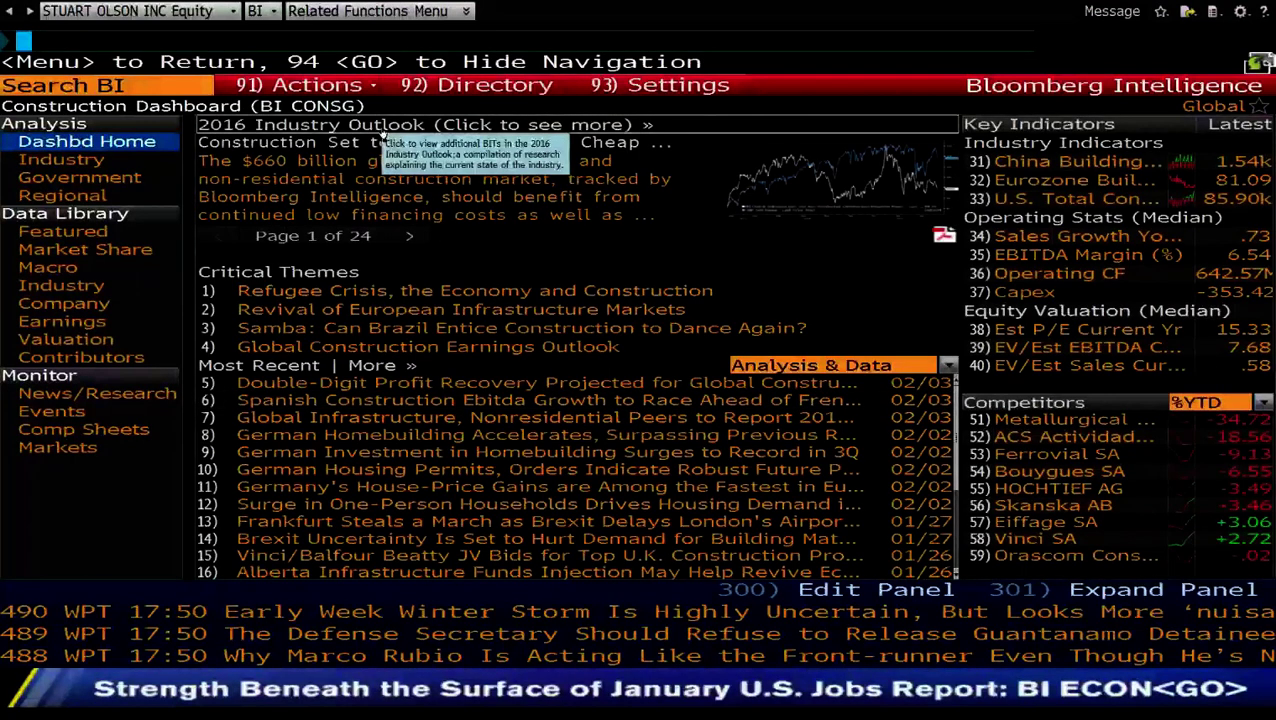
Step: Open the Company section of the Data Library and collapse the Acciona SA and Eiffage SA revenue breakdowns
left_click(83, 311)
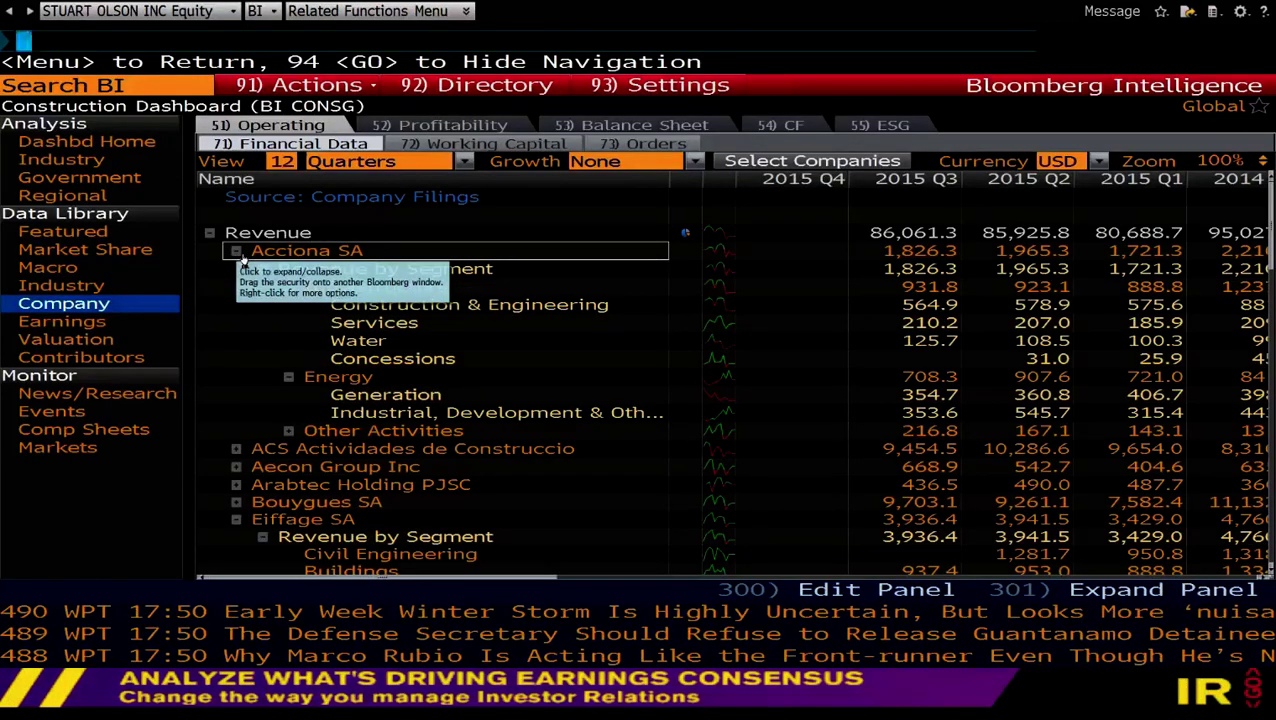
left_click(240, 254)
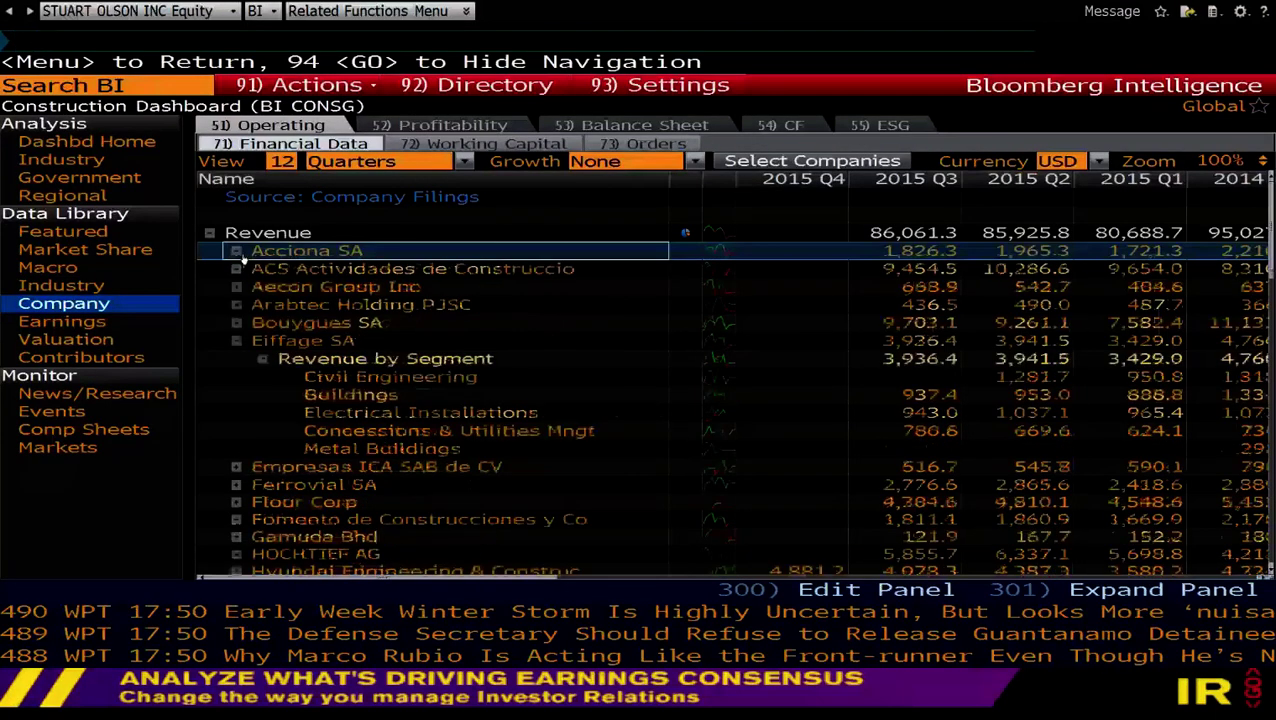
left_click(237, 341)
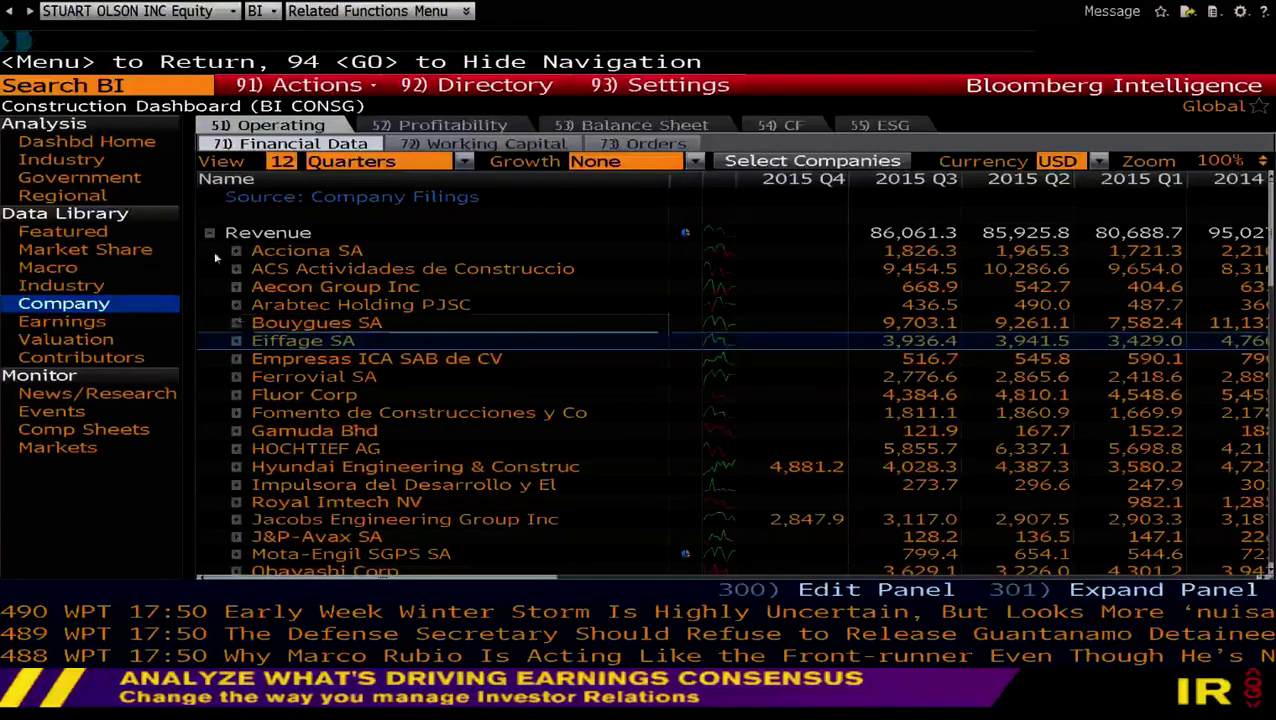
Step: Collapse the Revenue and EBITDA groups in the operating financial data so only the headline measures are listed
key("Up")
key("Up")
key("Up")
key("Up")
key("Up")
key("Up")
key("Left")
key("Down")
key("Down")
key("Down")
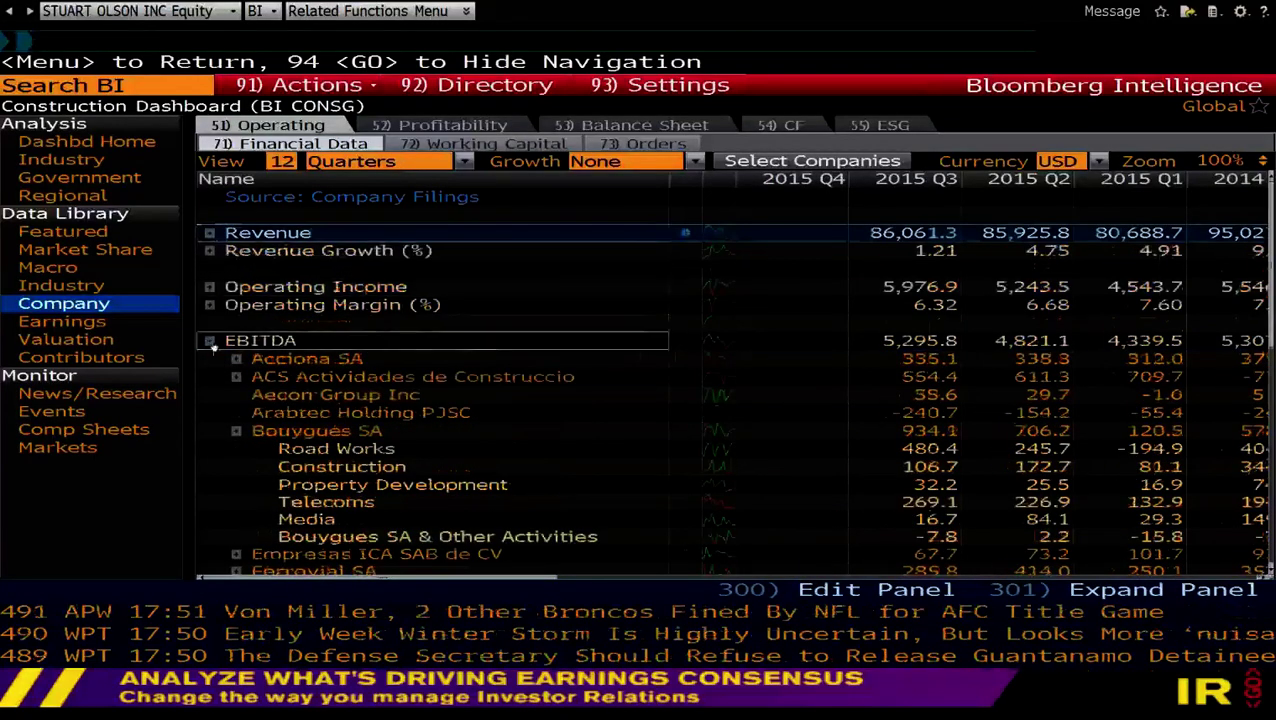
key("Left")
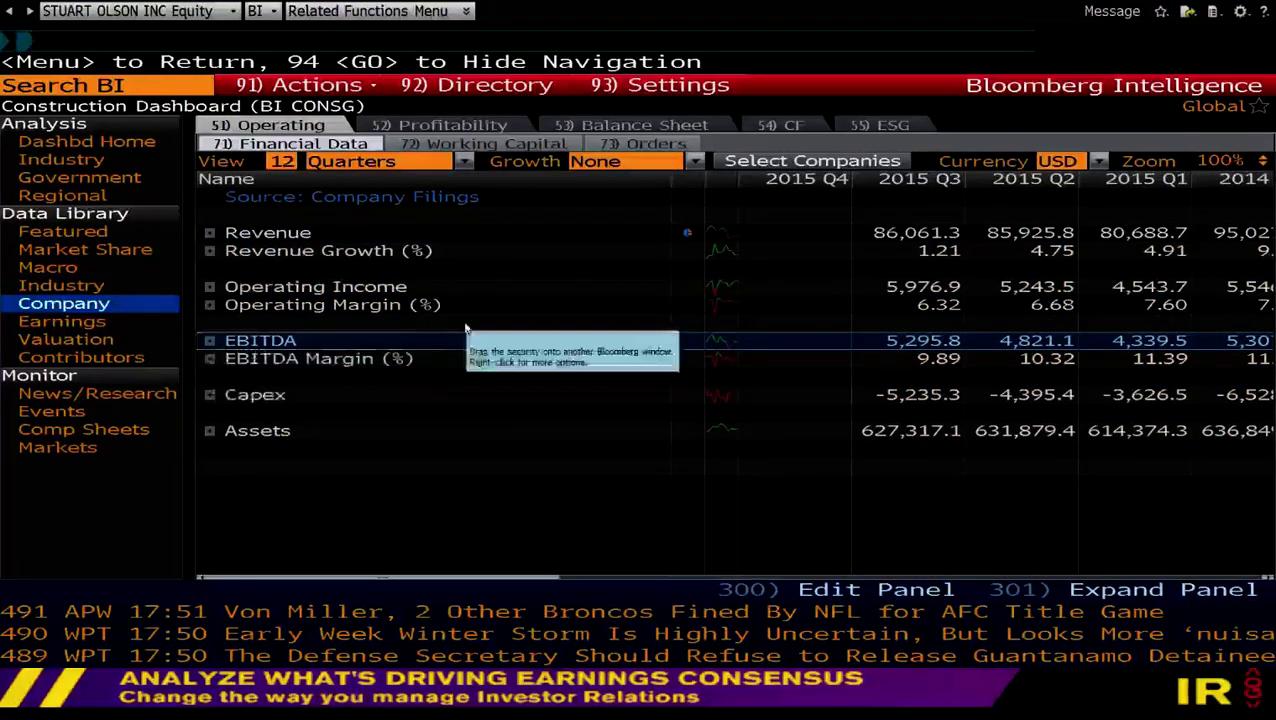
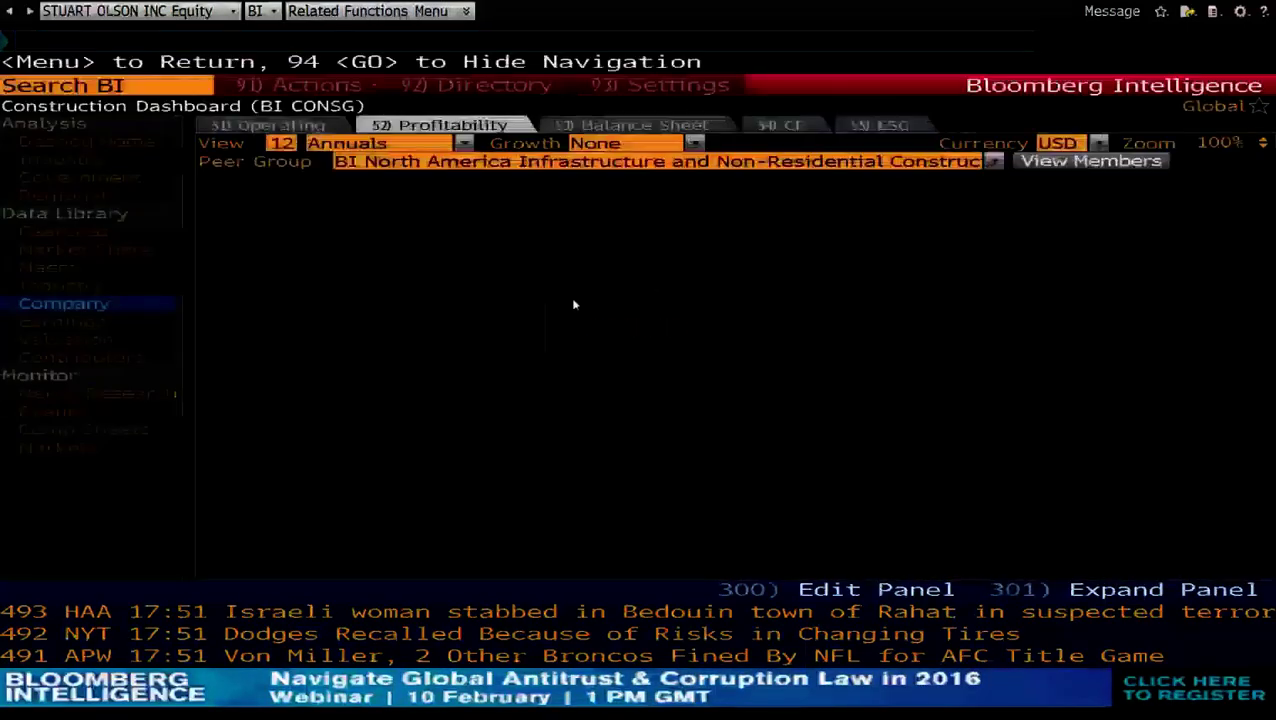
Step: Collapse the Profit and Loss, Earnings and Dividends, and Return Measures sections of the profitability data
left_click(228, 191)
left_click(211, 199)
left_click(216, 215)
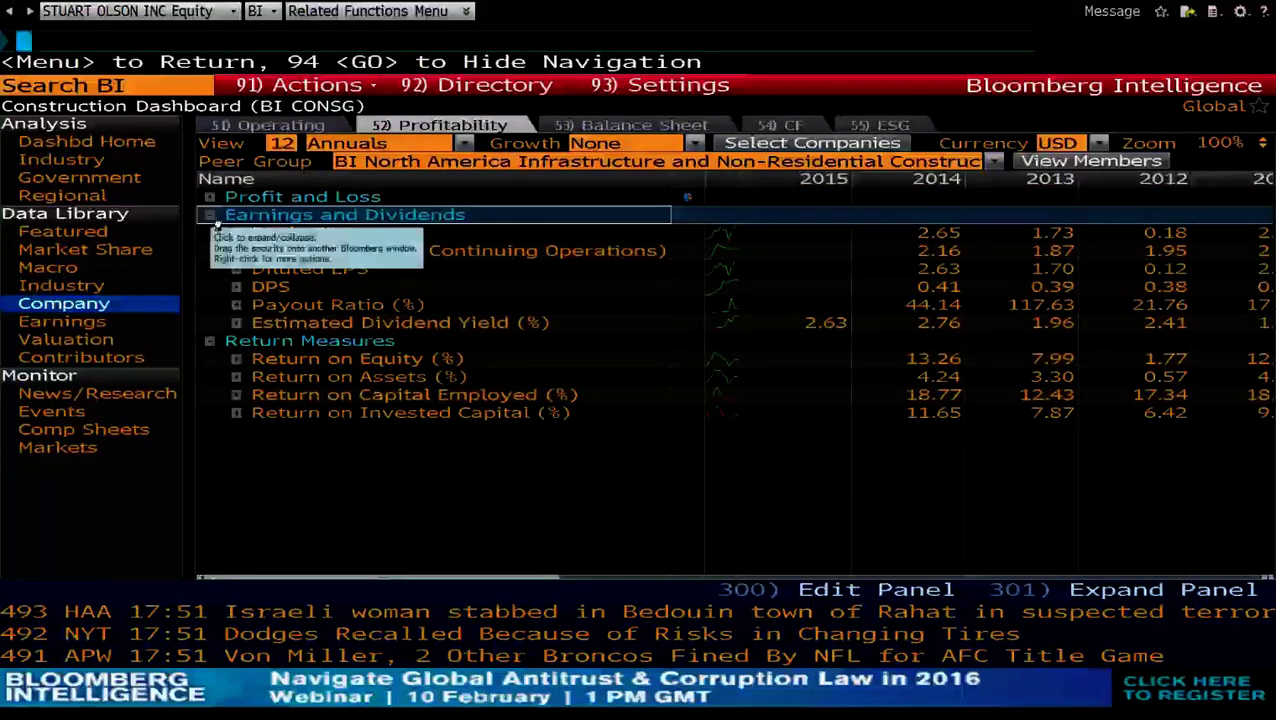
left_click(214, 219)
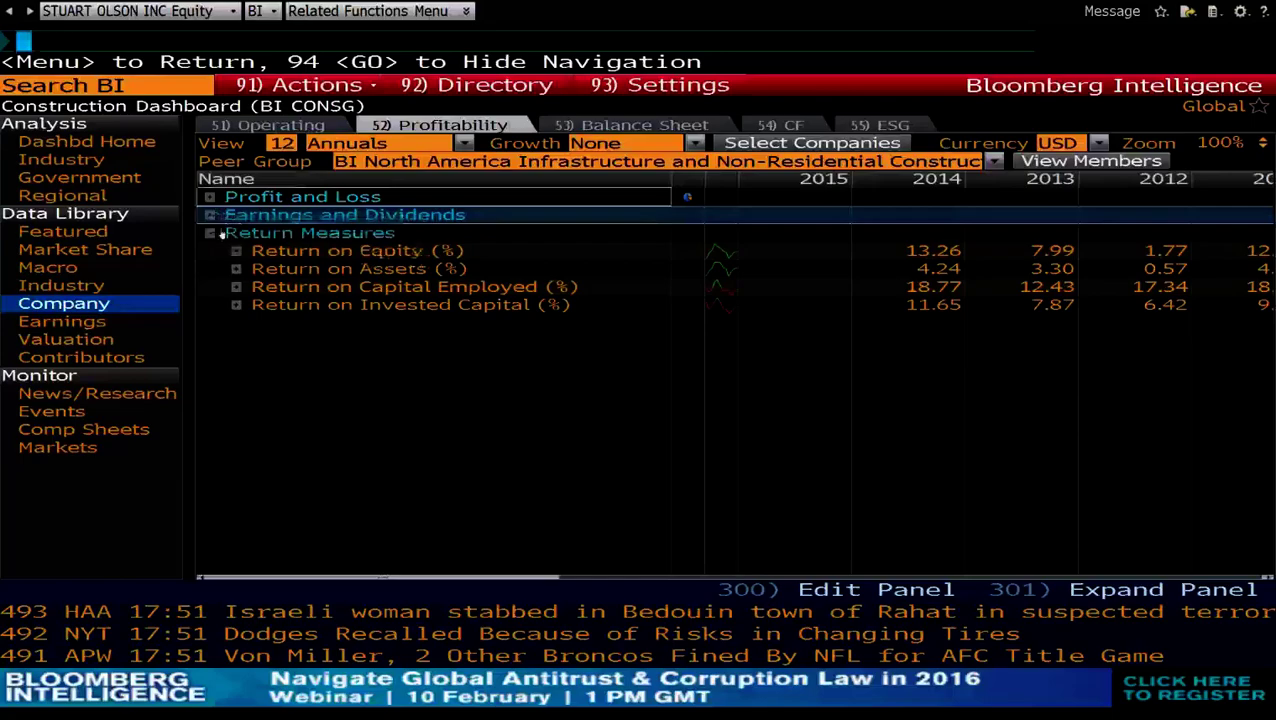
left_click(218, 233)
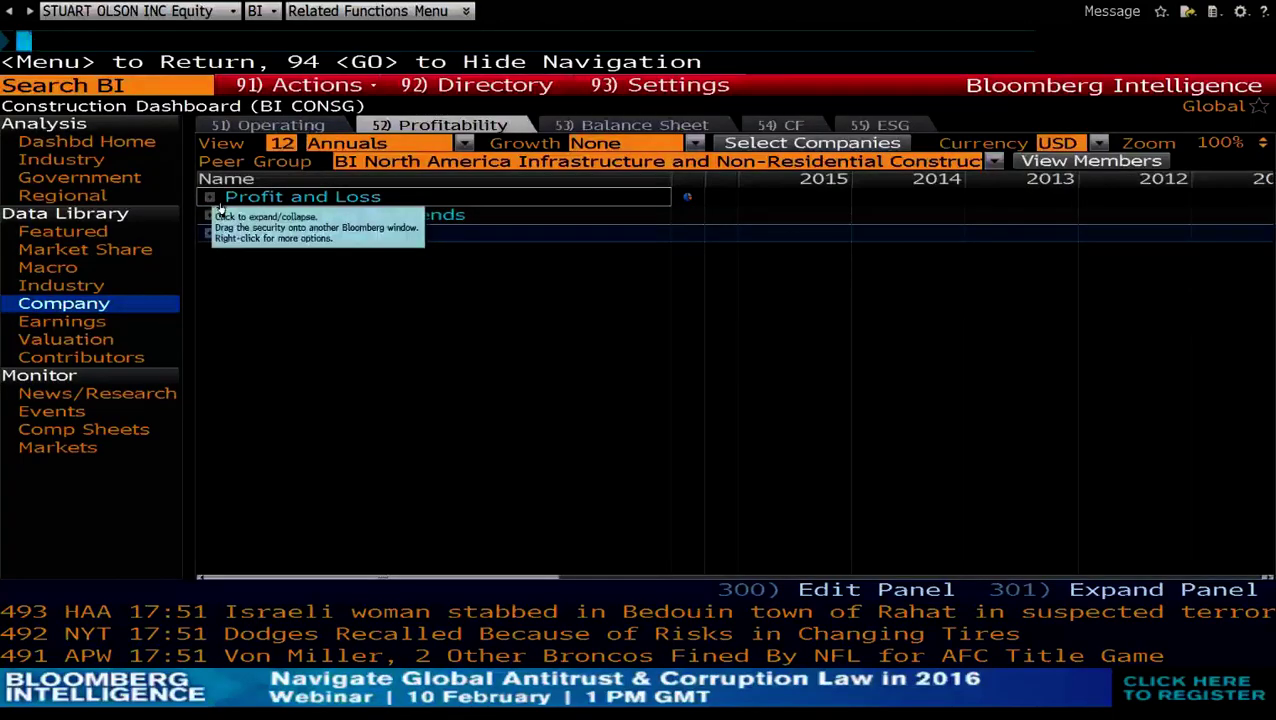
Step: Expand Profit and Loss and break down the average Sales Growth (%) by peer company
left_click(216, 203)
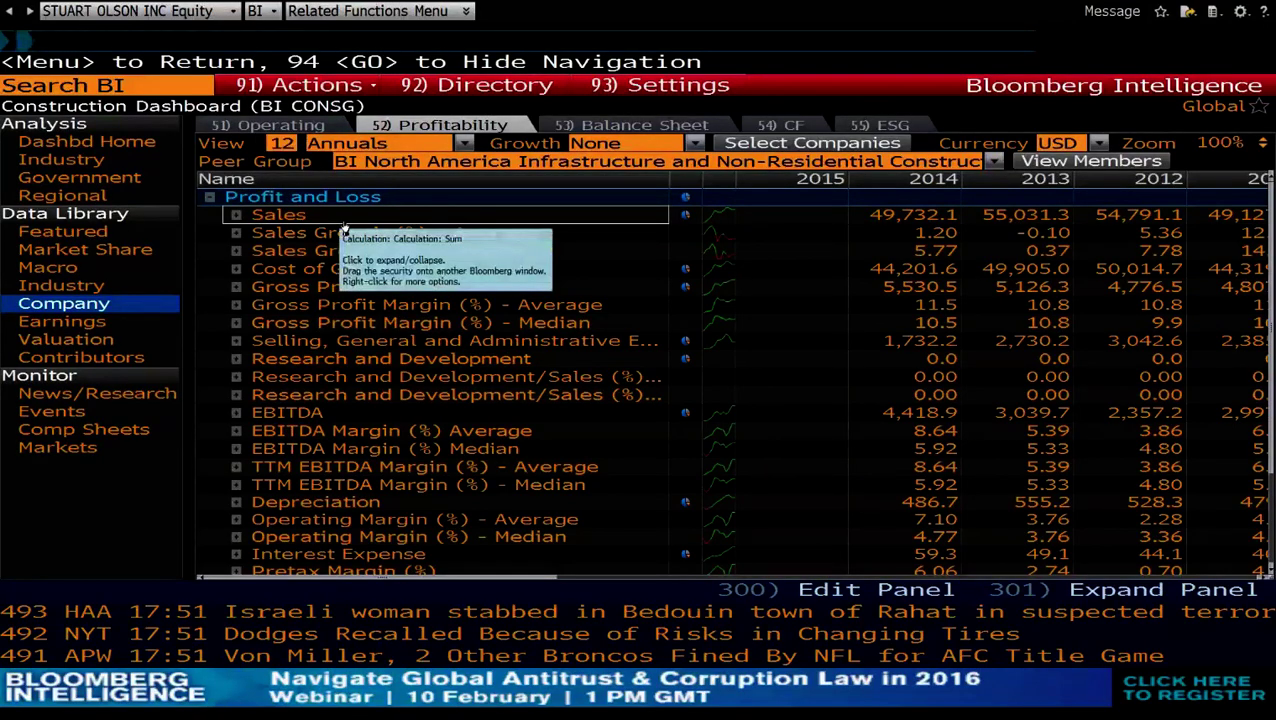
left_click(240, 235)
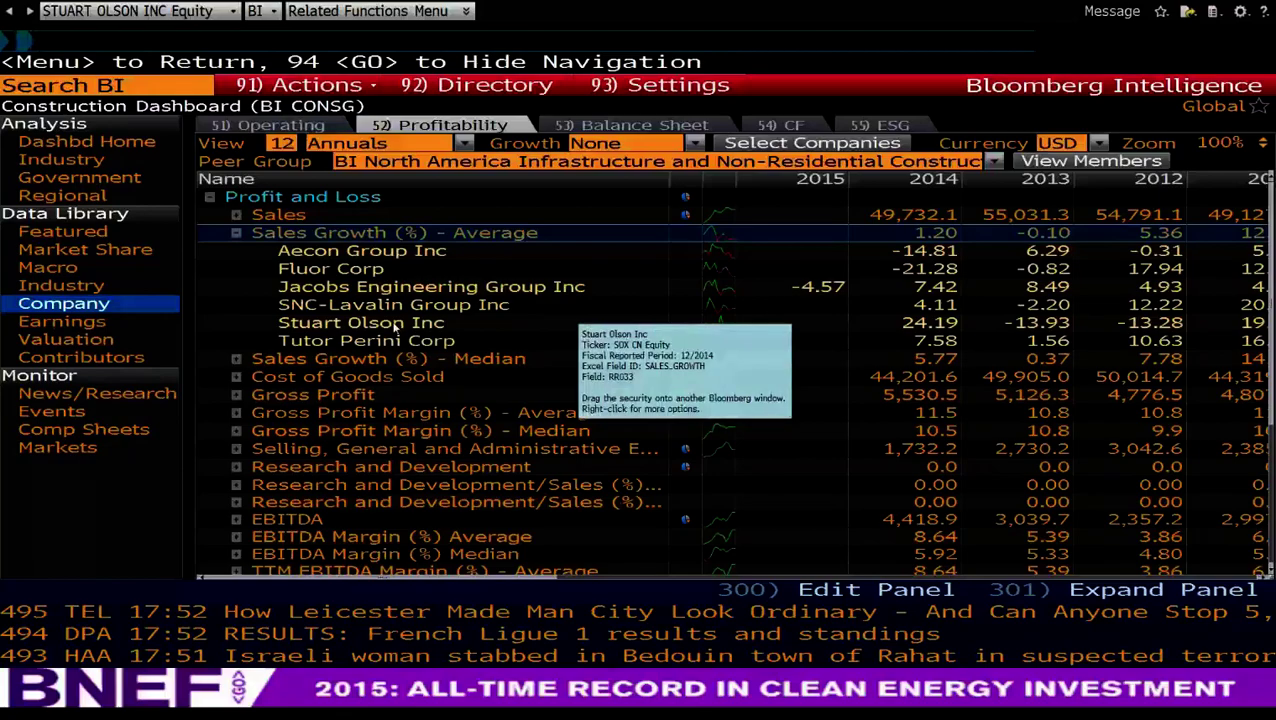
Step: Search Bloomberg Intelligence for "sox", choose SOX CN Equity (Stuart Olson Inc), and close the peer group notice
left_click(115, 90)
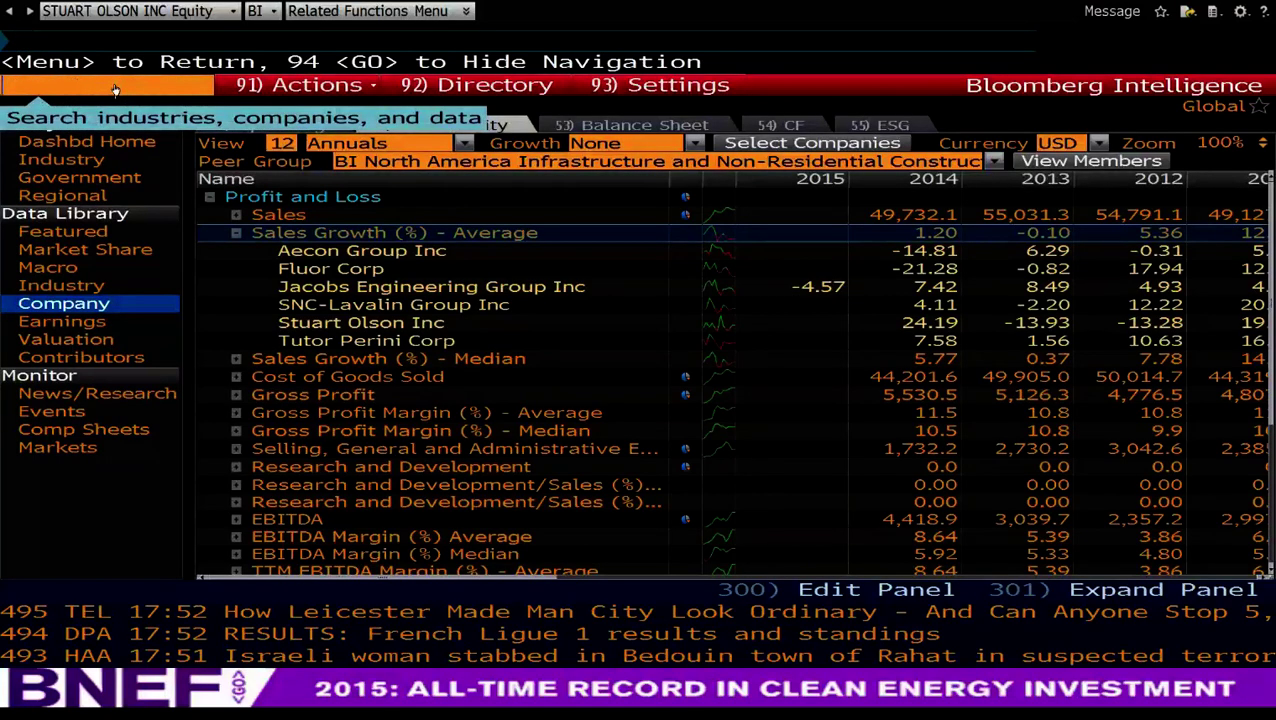
type("sox")
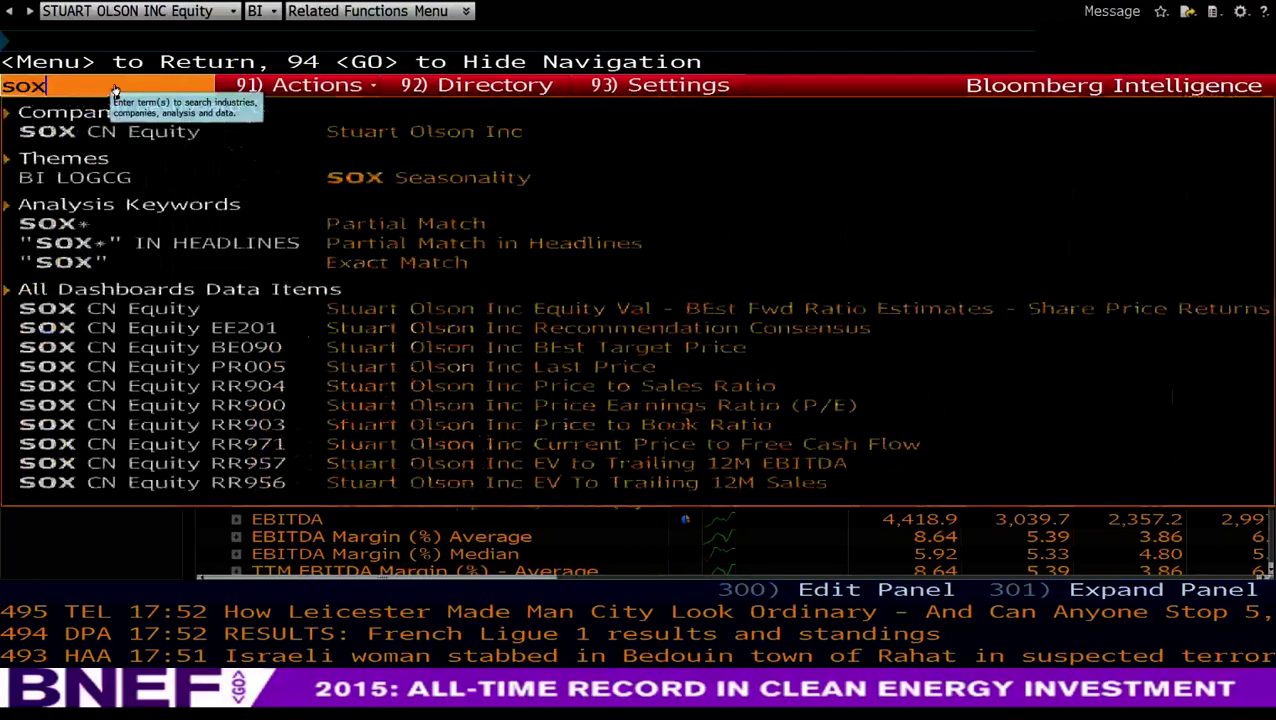
left_click(116, 137)
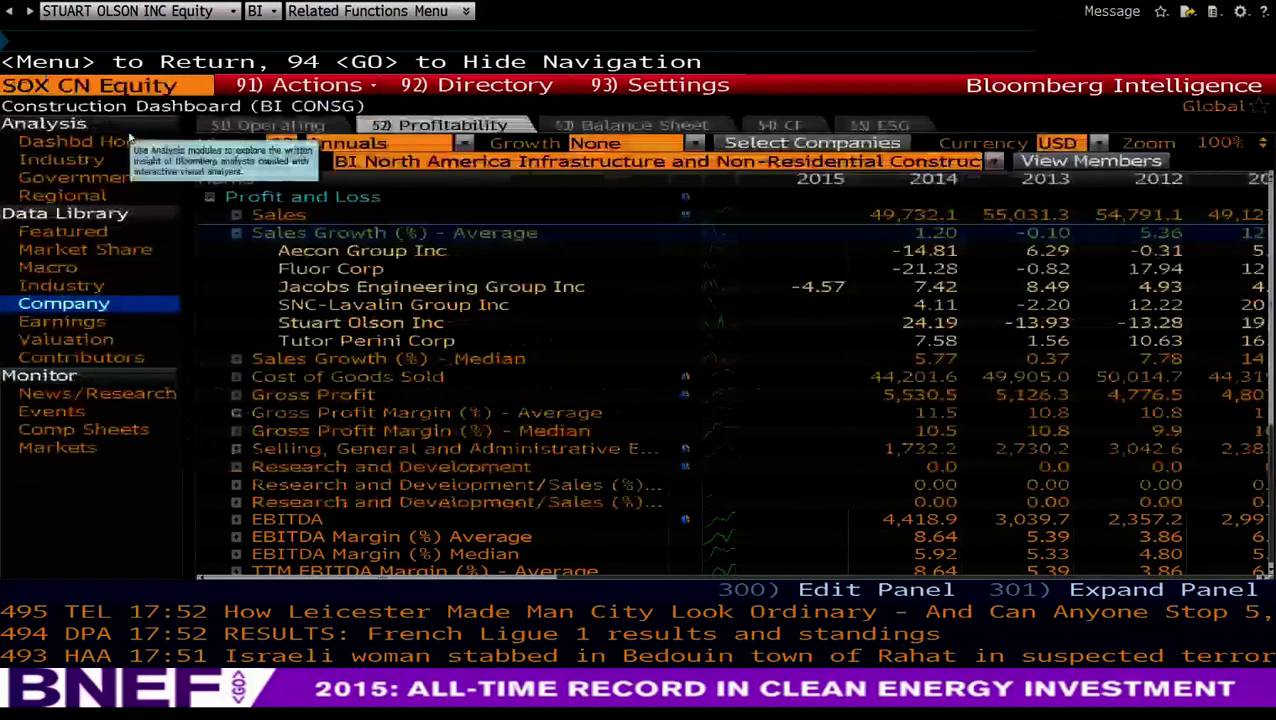
left_click(130, 141)
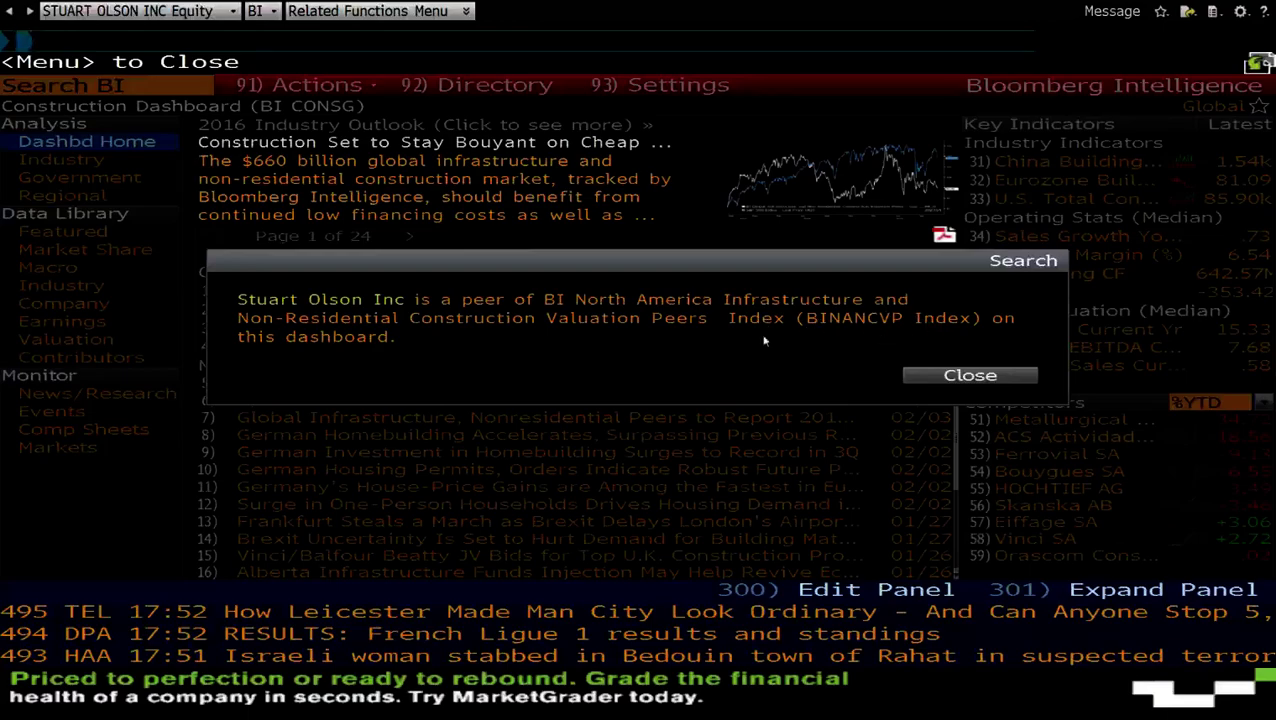
left_click(966, 376)
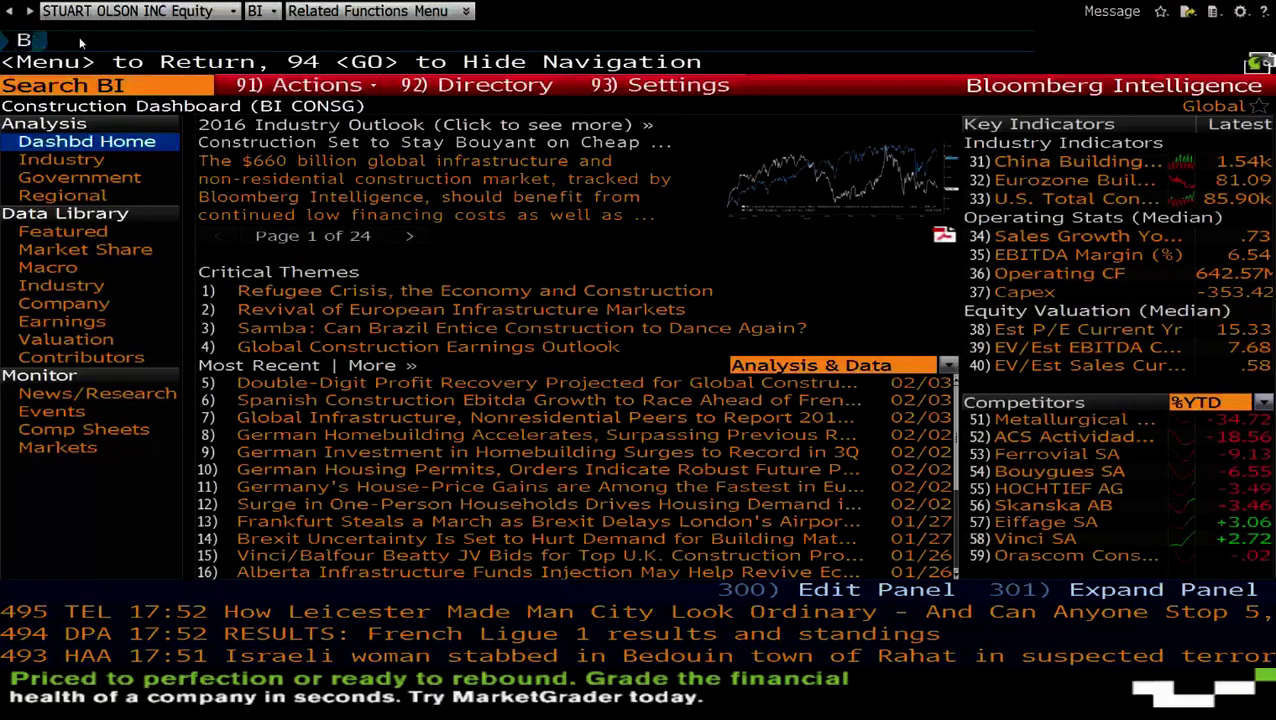
Step: Load the BINANCVP Index (North America infrastructure and non-residential construction valuation peers) and open its Financial Analysis
type("BINA")
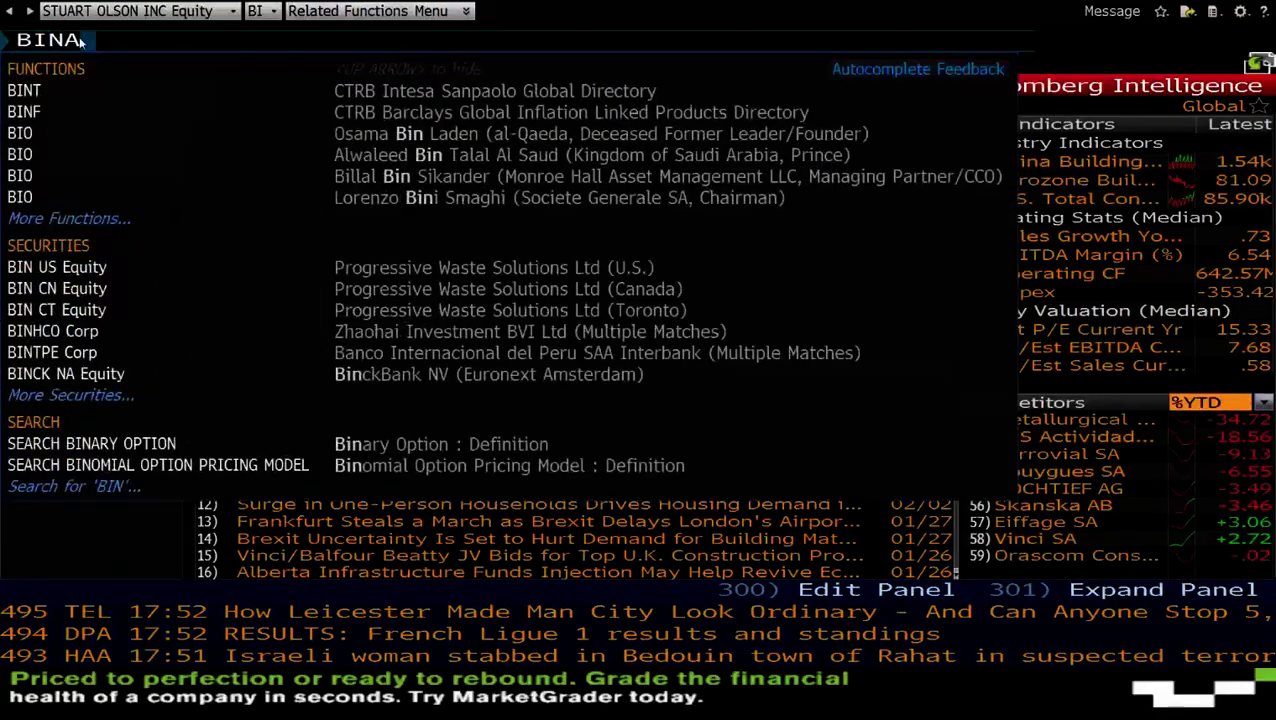
type("NCVP")
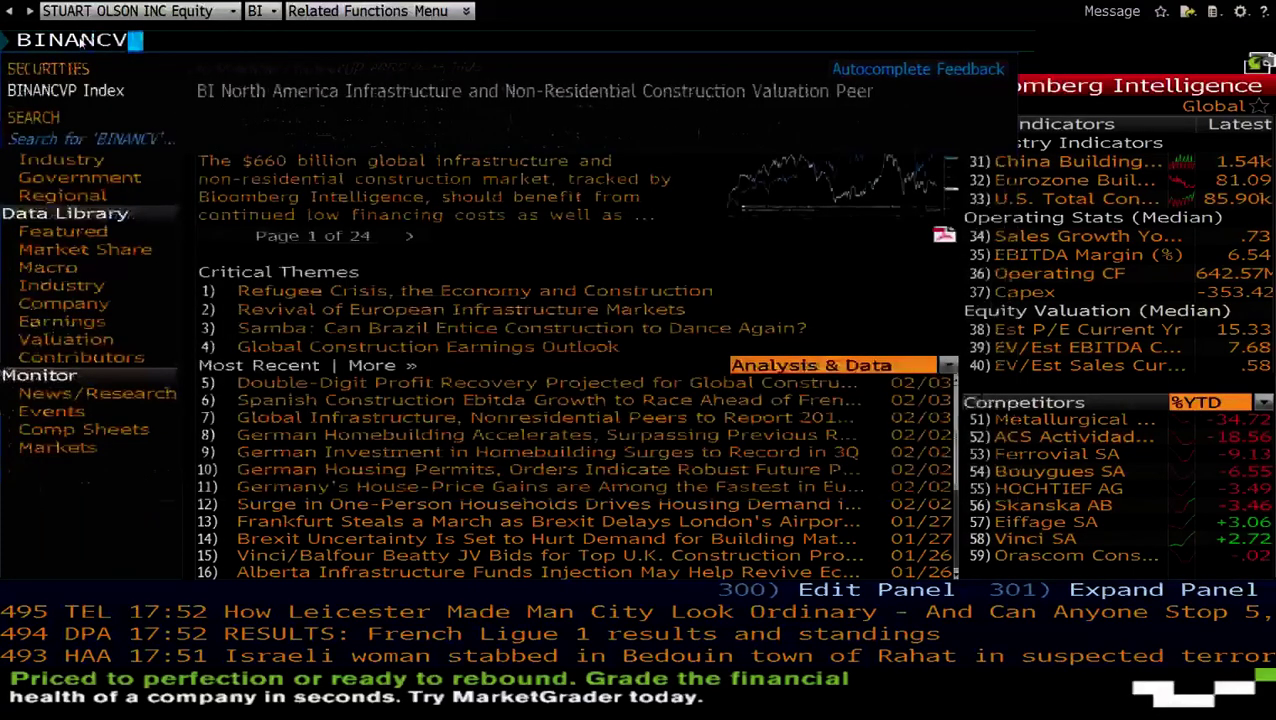
left_click(68, 90)
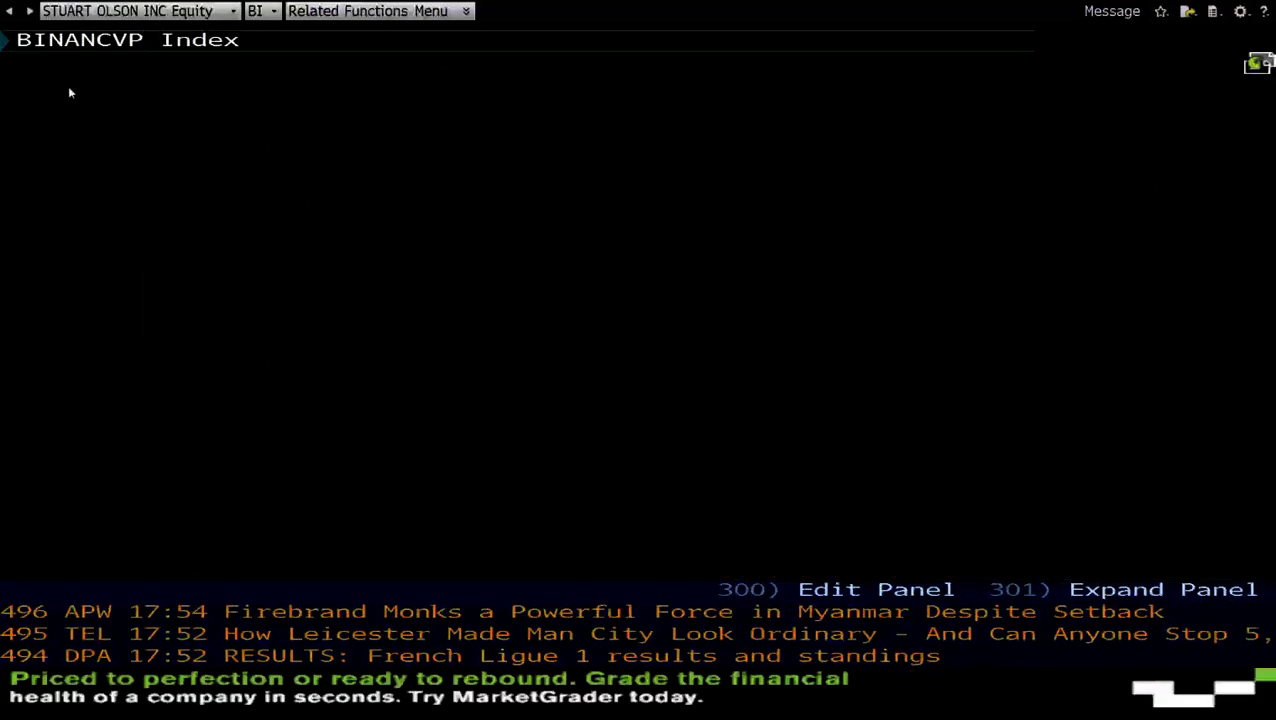
key("Return")
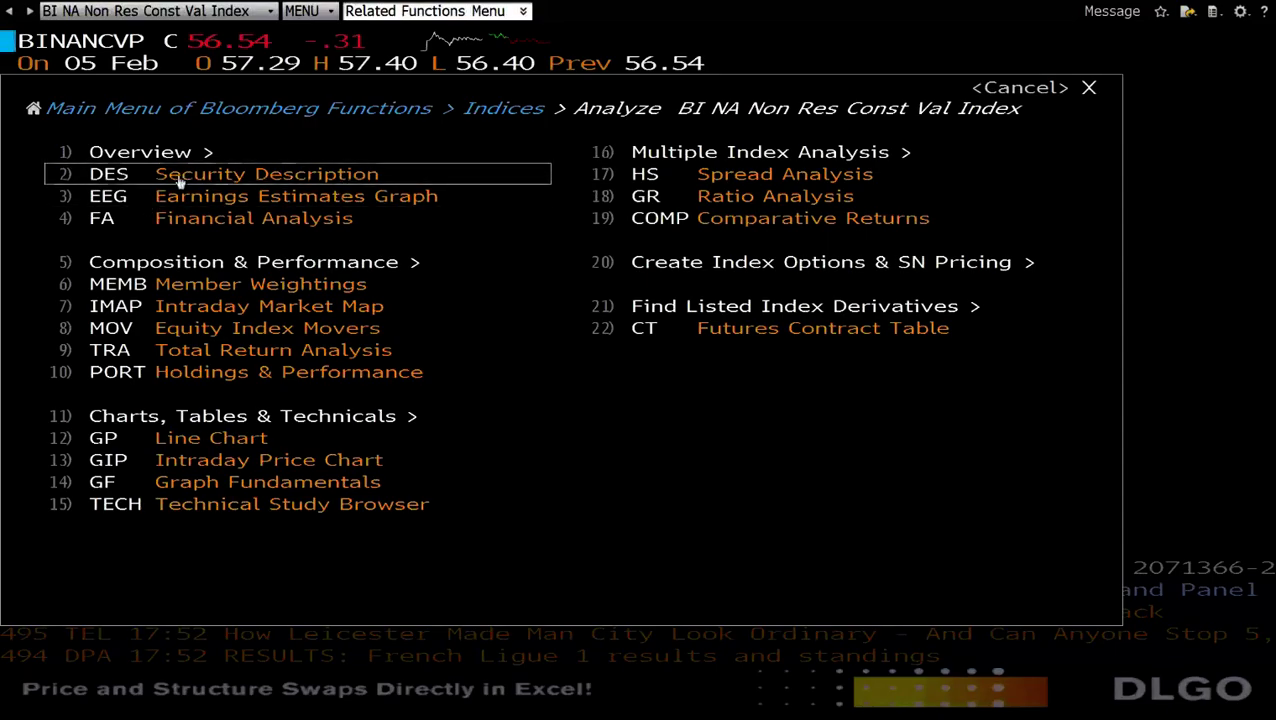
left_click(233, 223)
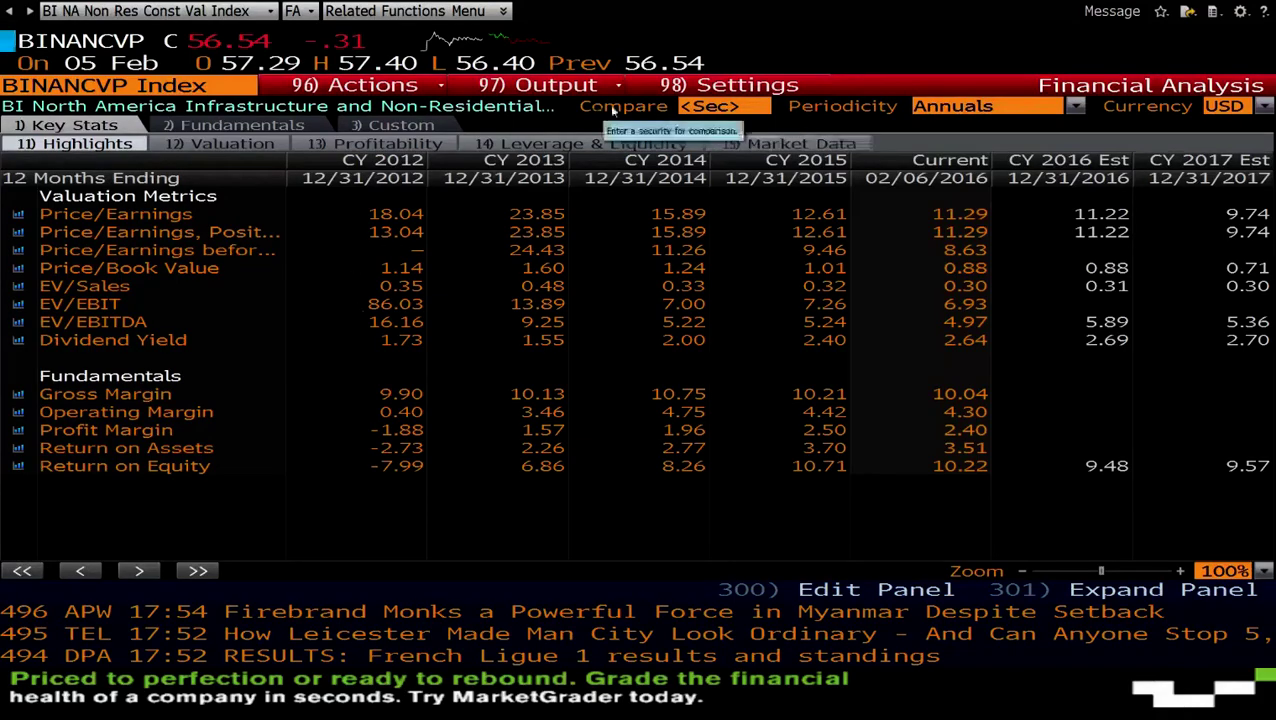
Step: Add Stuart Olson Inc (SOX CN Equity) as the comparison security in the index's financial analysis
left_click(708, 111)
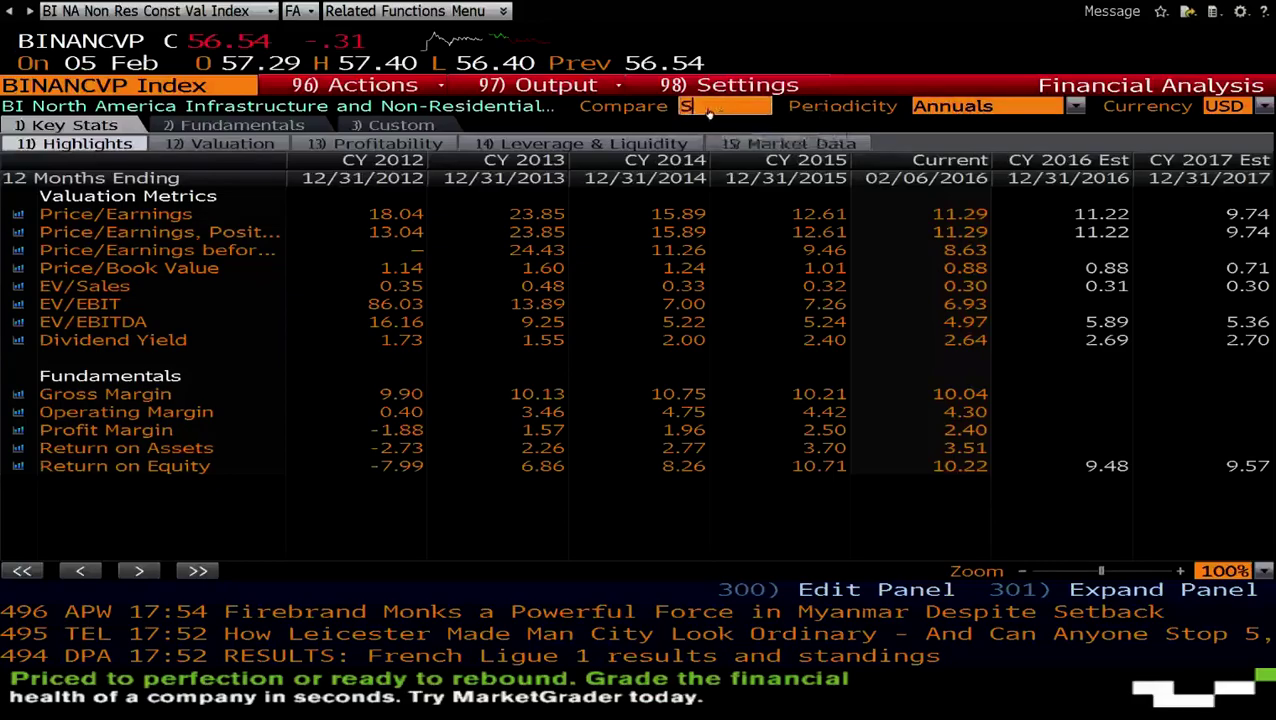
type("SOX")
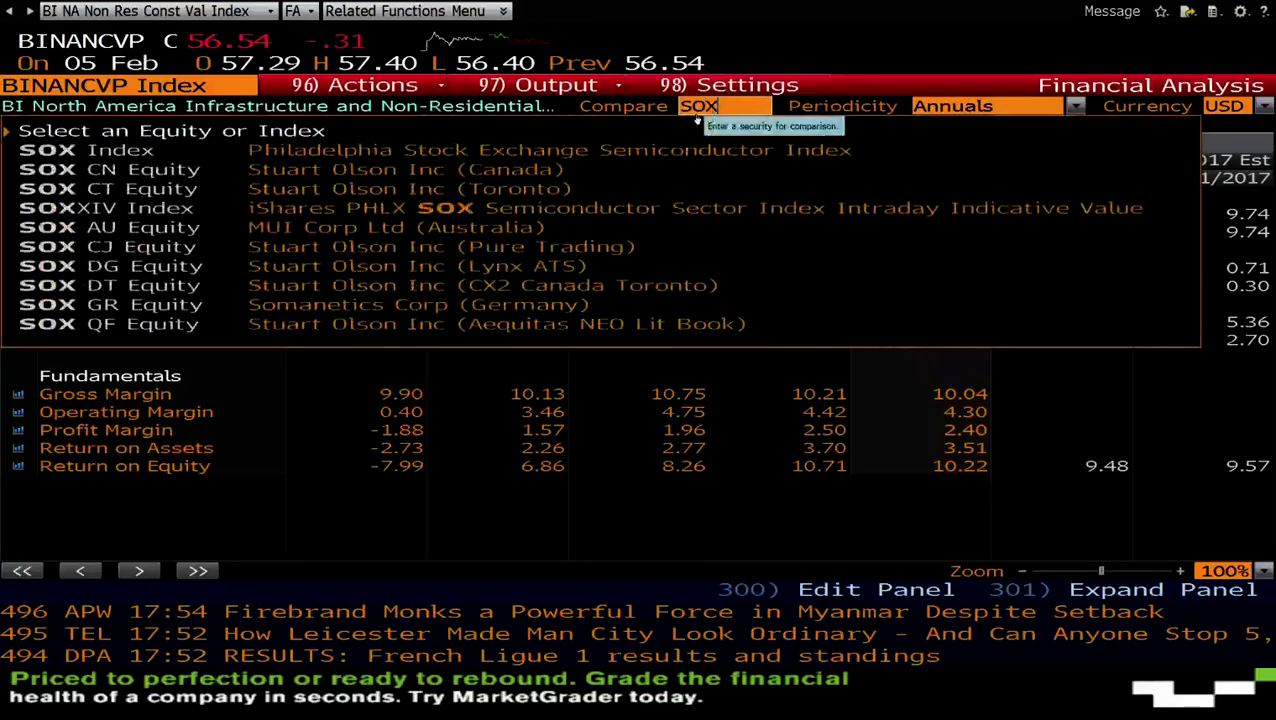
type(" CN E")
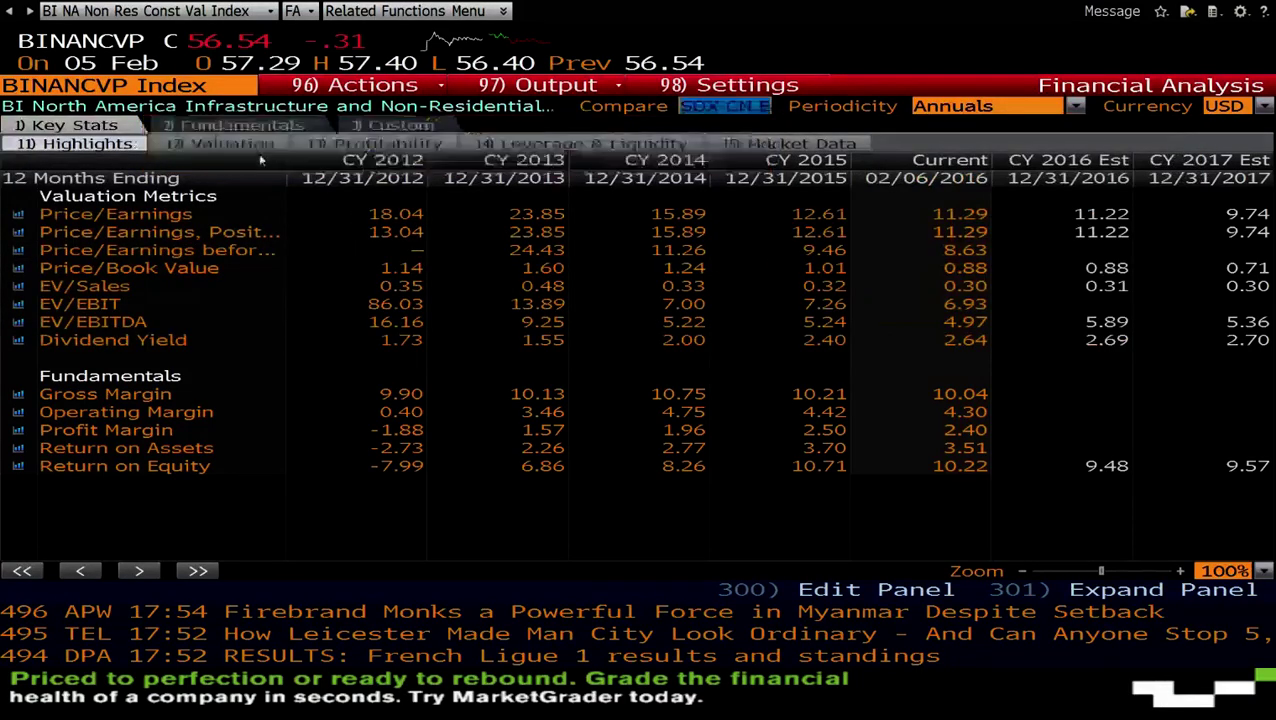
left_click(261, 156)
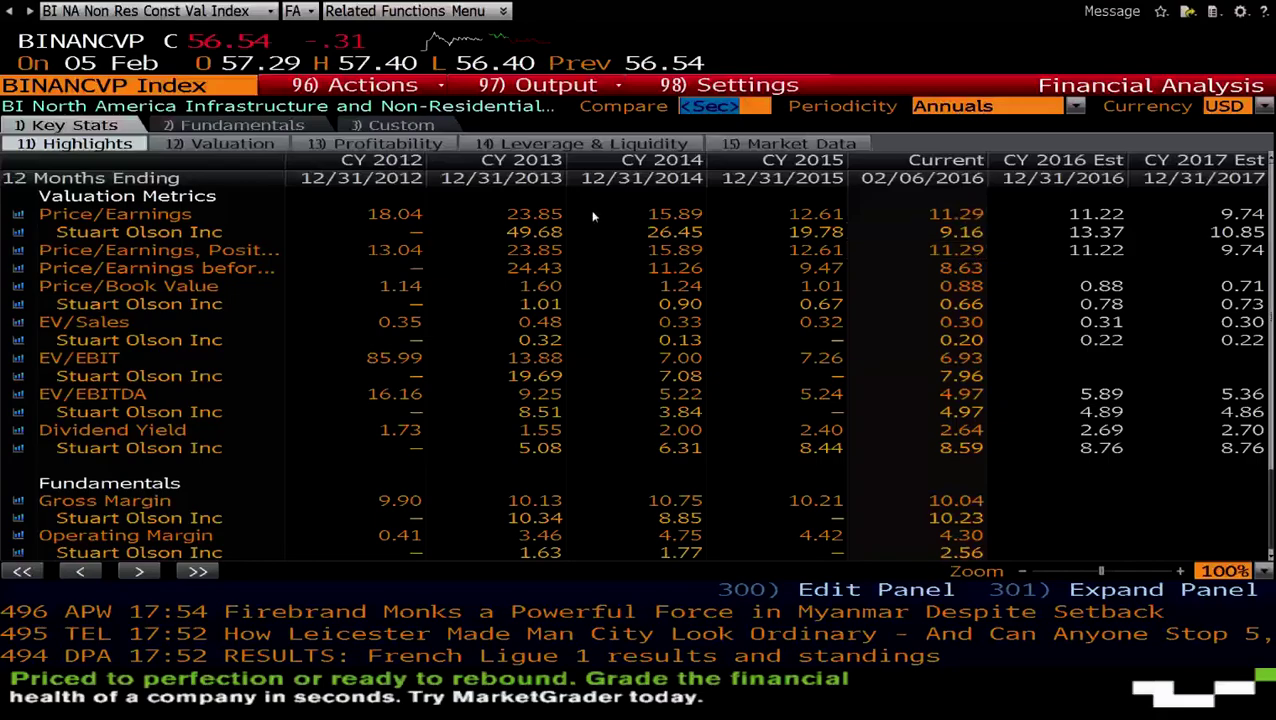
Step: Review the profitability ratios and the income statement fundamentals of the index against Stuart Olson Inc
left_click(421, 145)
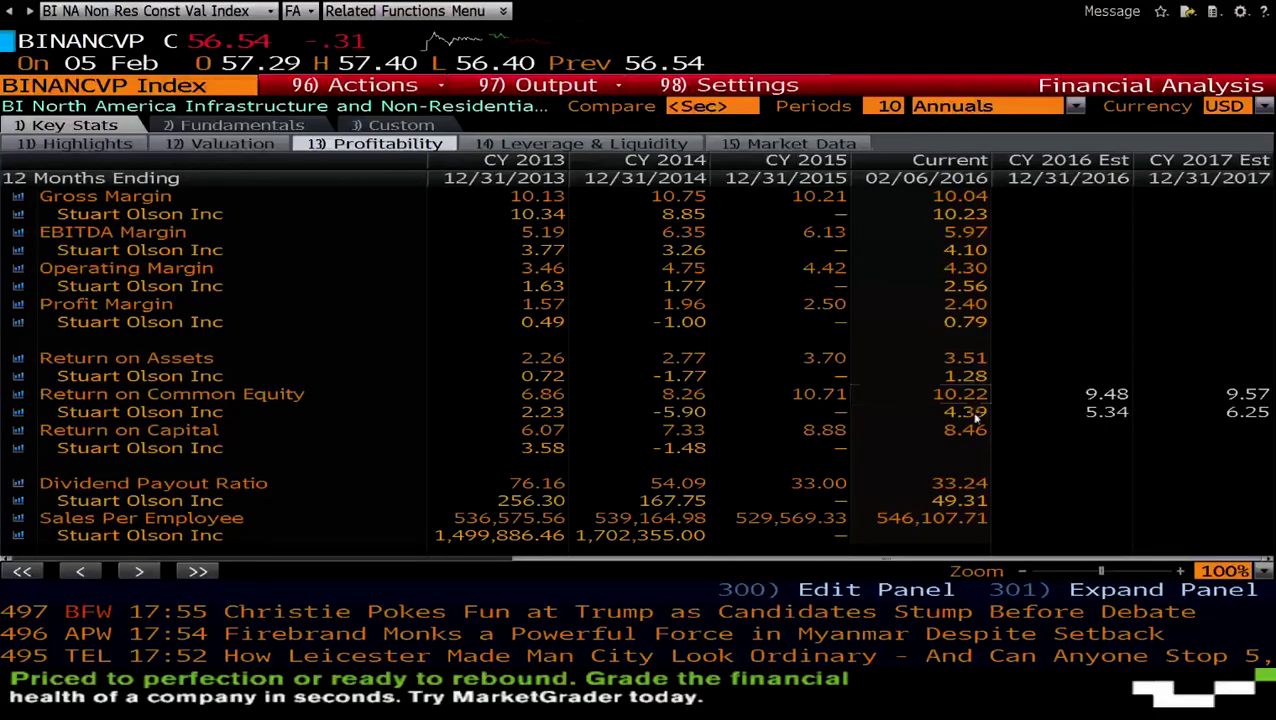
left_click(222, 130)
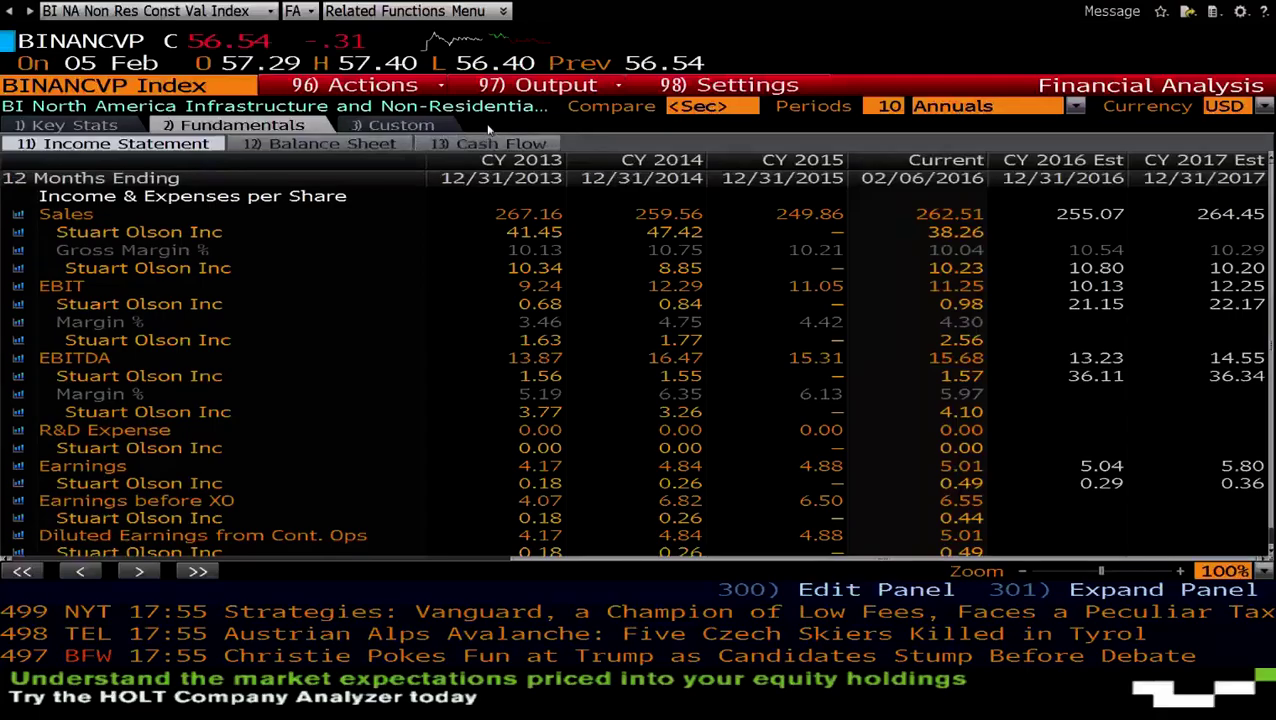
Step: Load SOX CN Equity (Stuart Olson Inc, Canada) and open its Relative Valuation against BI peers
type("SOX")
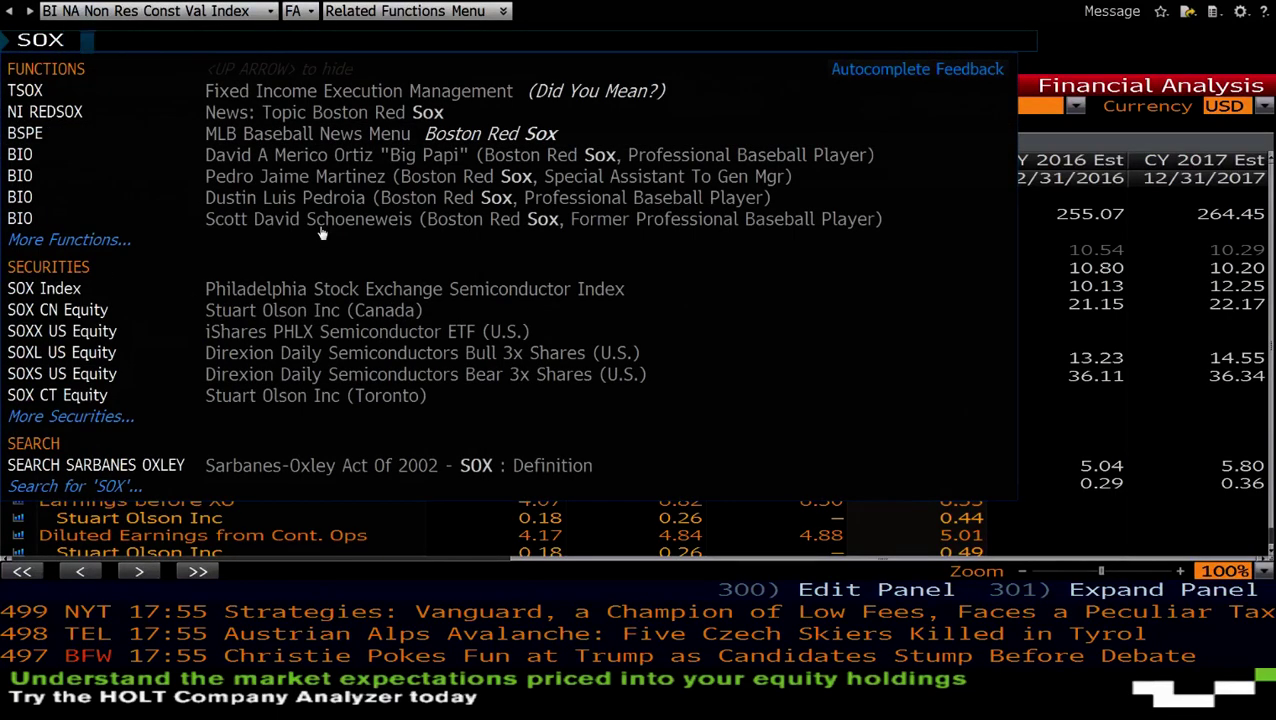
type(" CN")
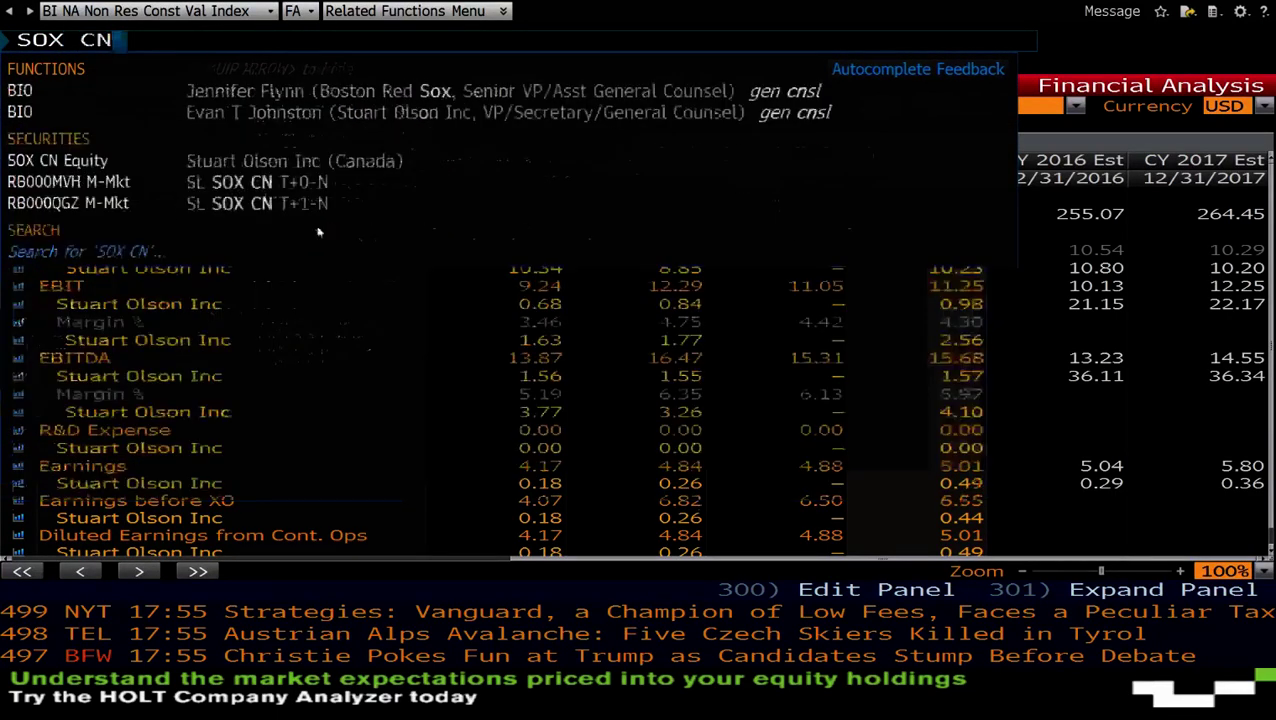
left_click(178, 158)
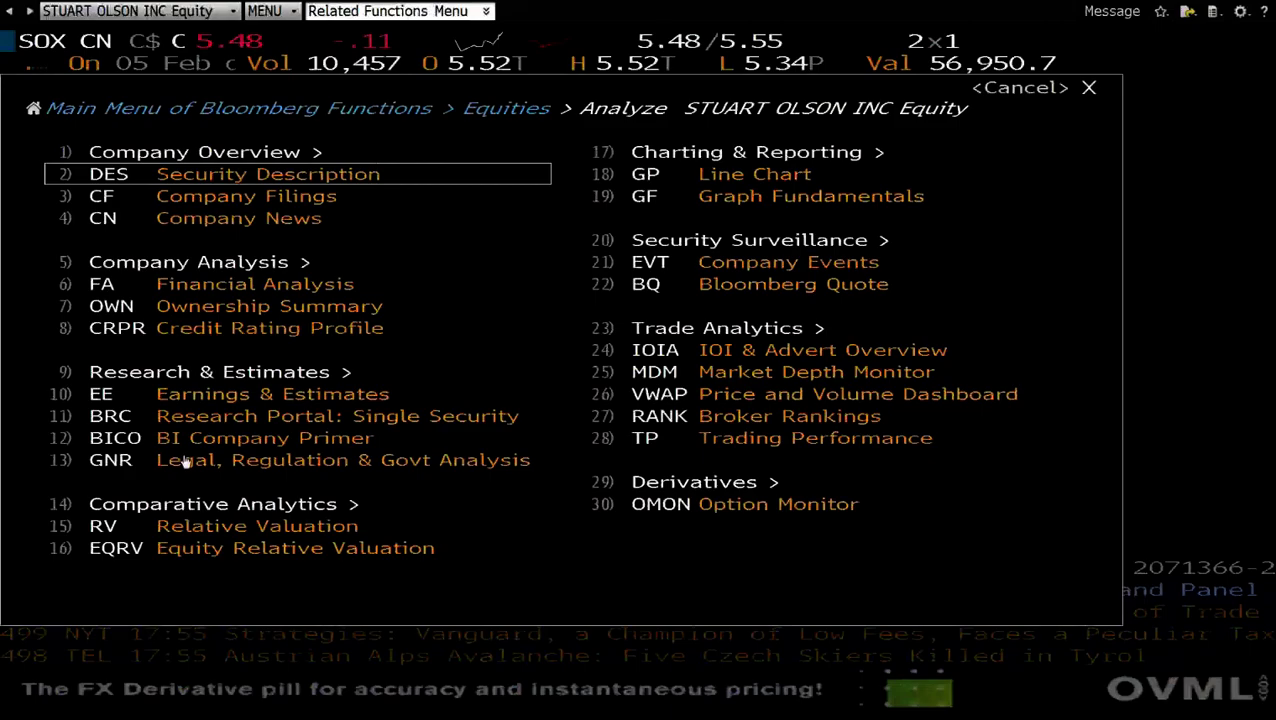
left_click(255, 527)
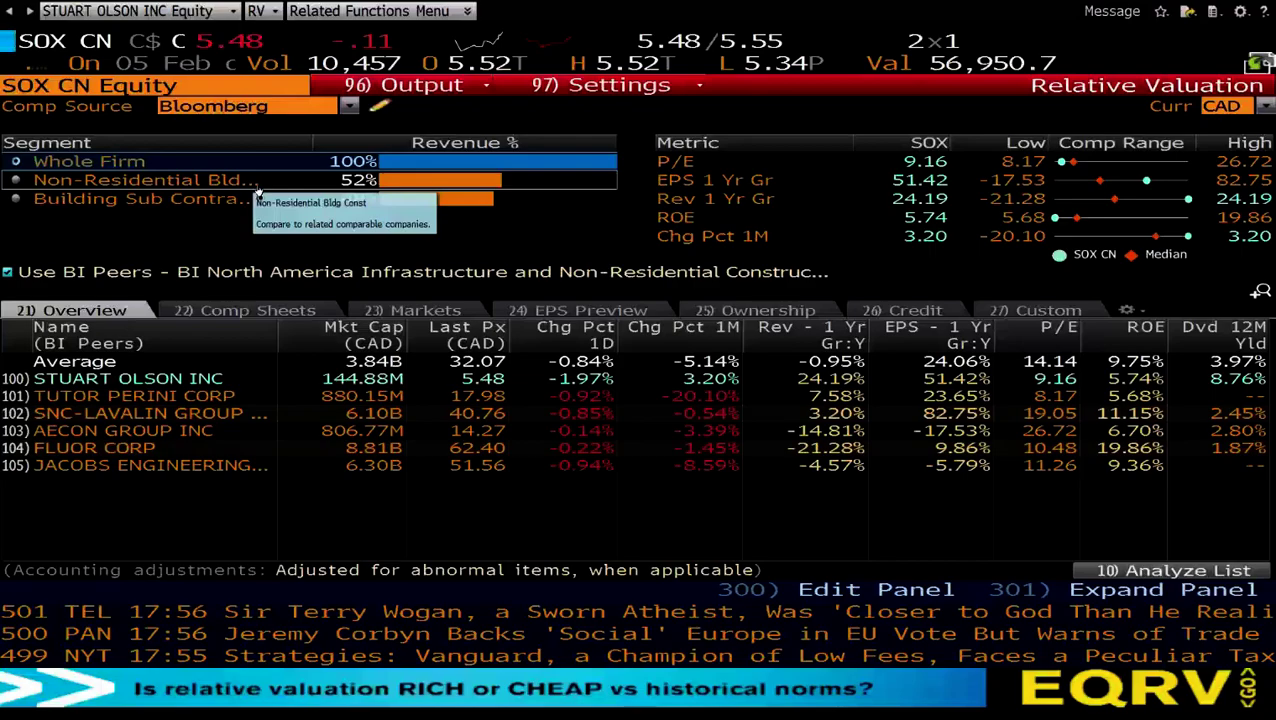
Step: Go back to the Stuart Olson function list and open Company Events to examine its earnings and conference dates
left_click(10, 13)
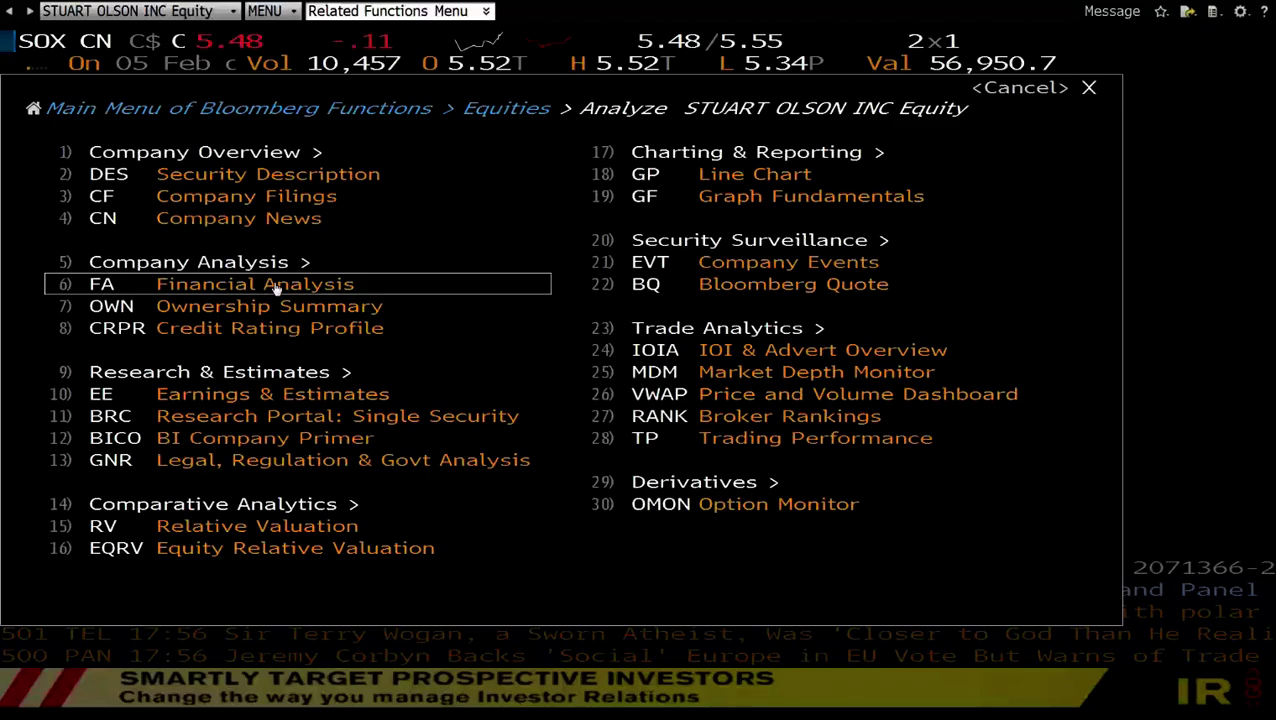
left_click(748, 265)
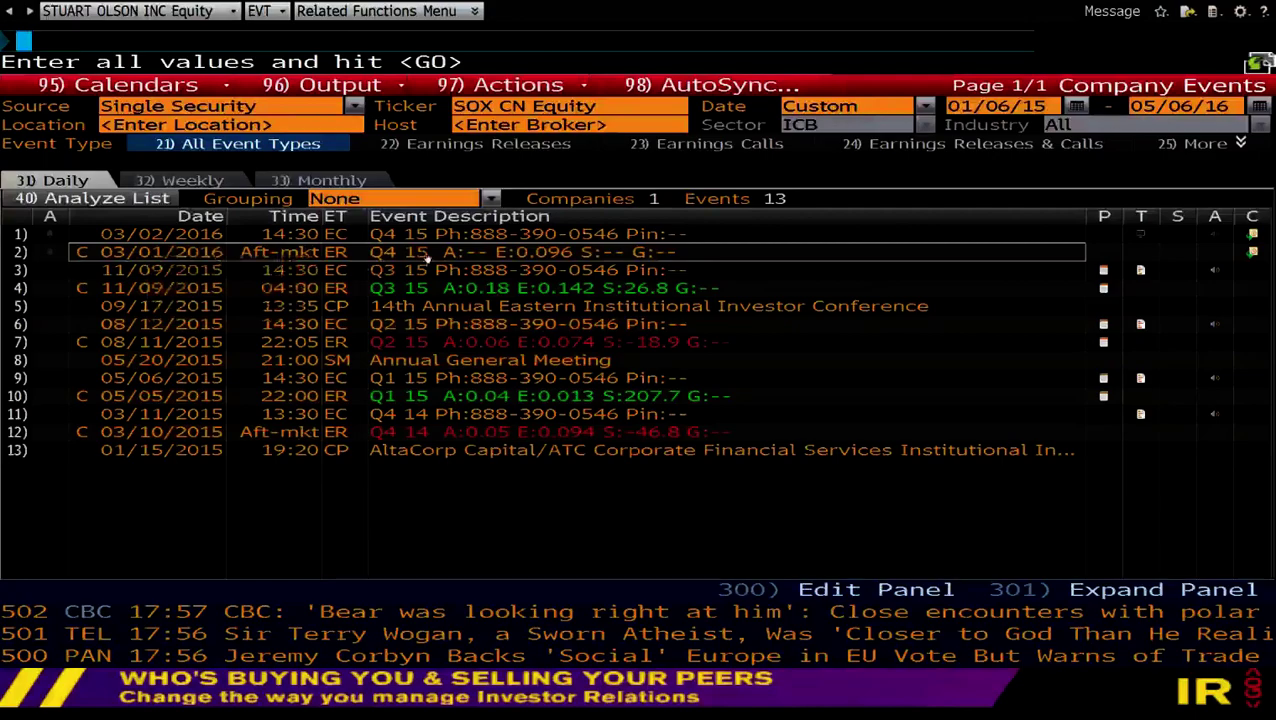
mouse_move(428, 262)
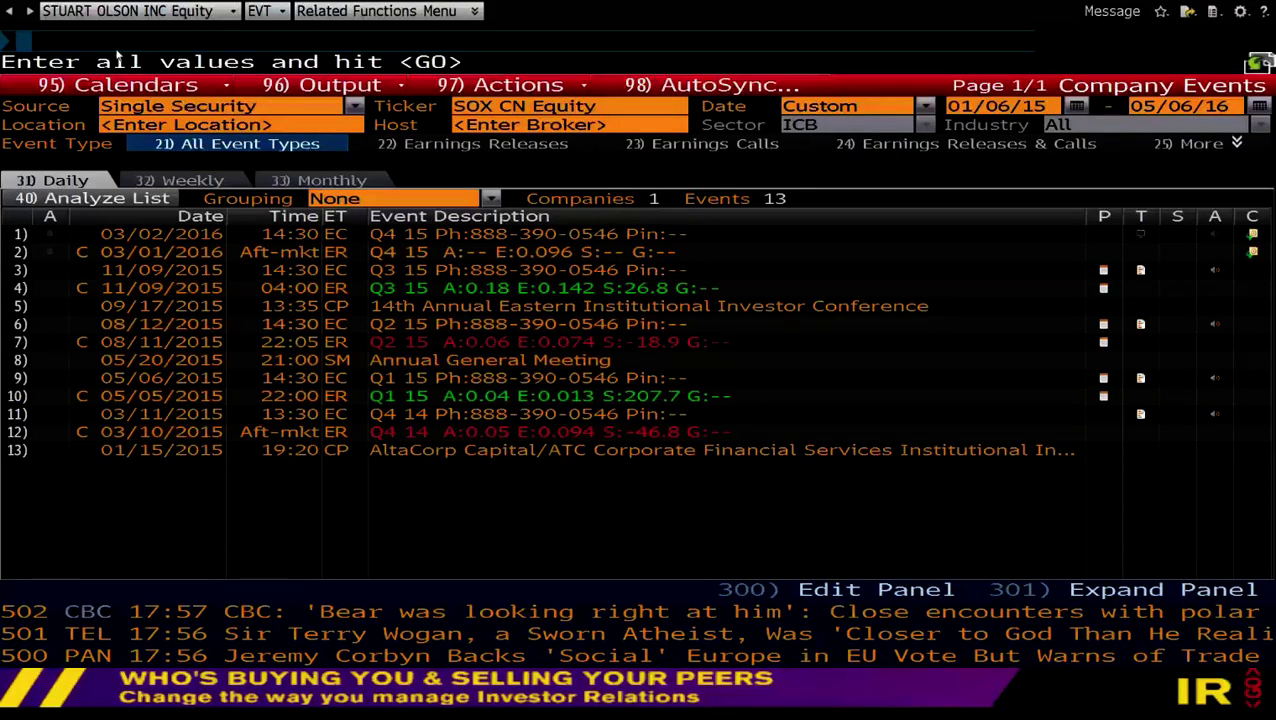
Step: Open the Technical Study Browser (TECH), chart the Directional Movement Index (DMI) for Stuart Olson, examine it and return to the Equities menu
type("TECH")
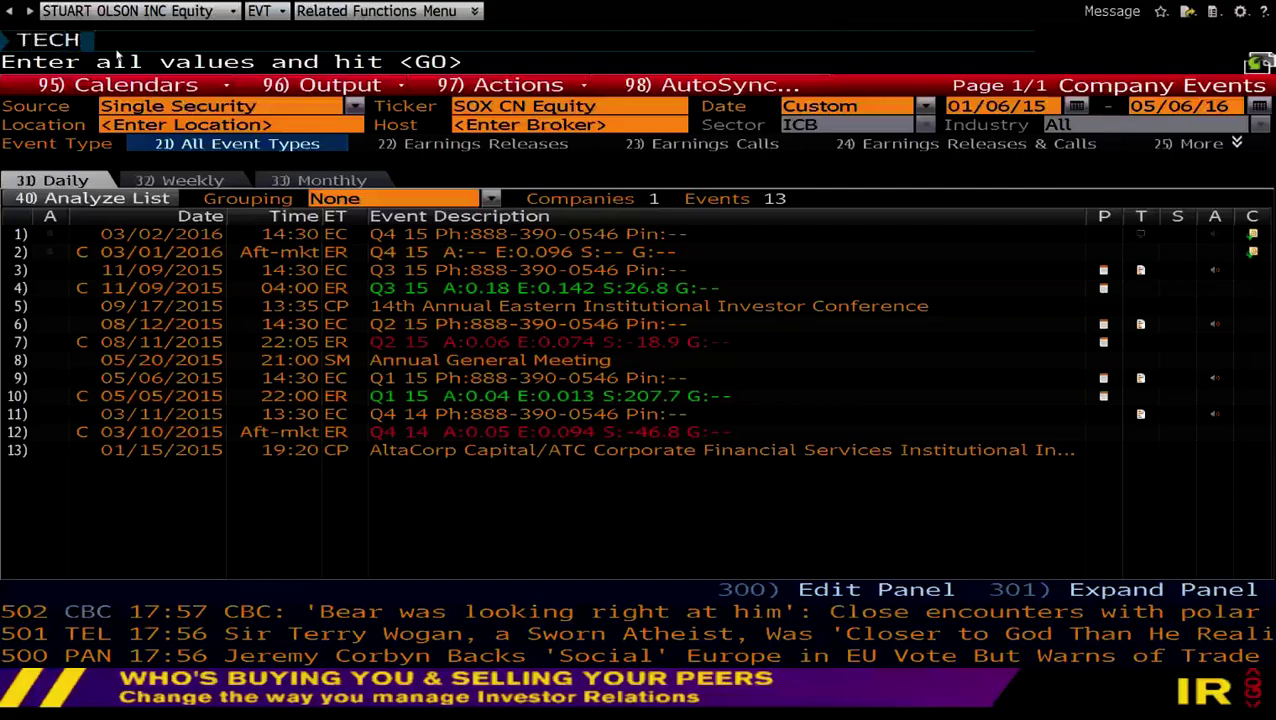
key("Return")
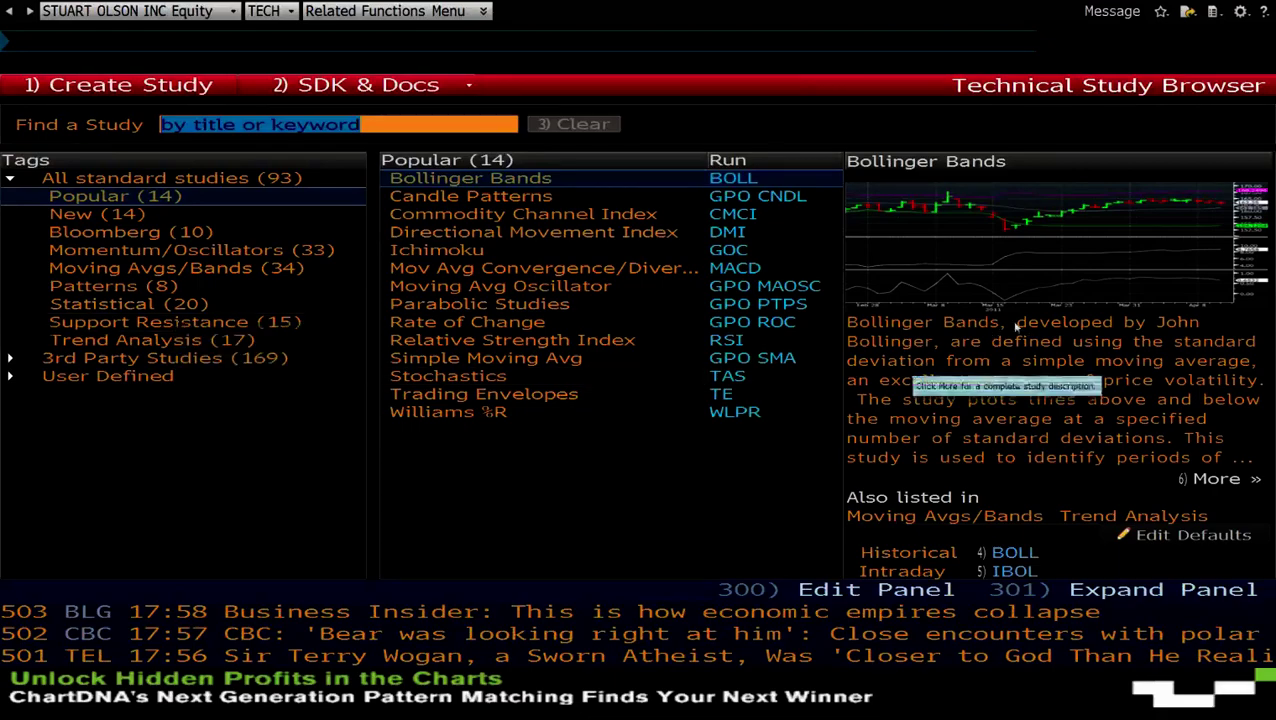
left_click(521, 239)
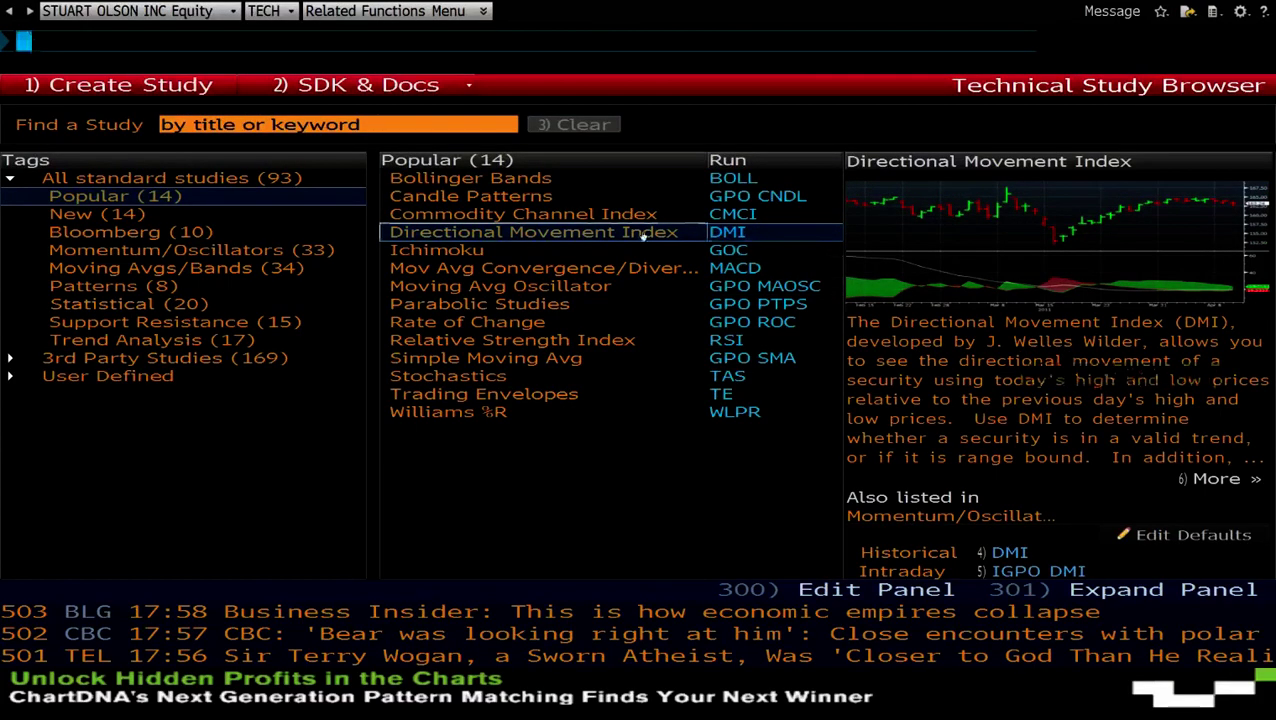
left_click(745, 239)
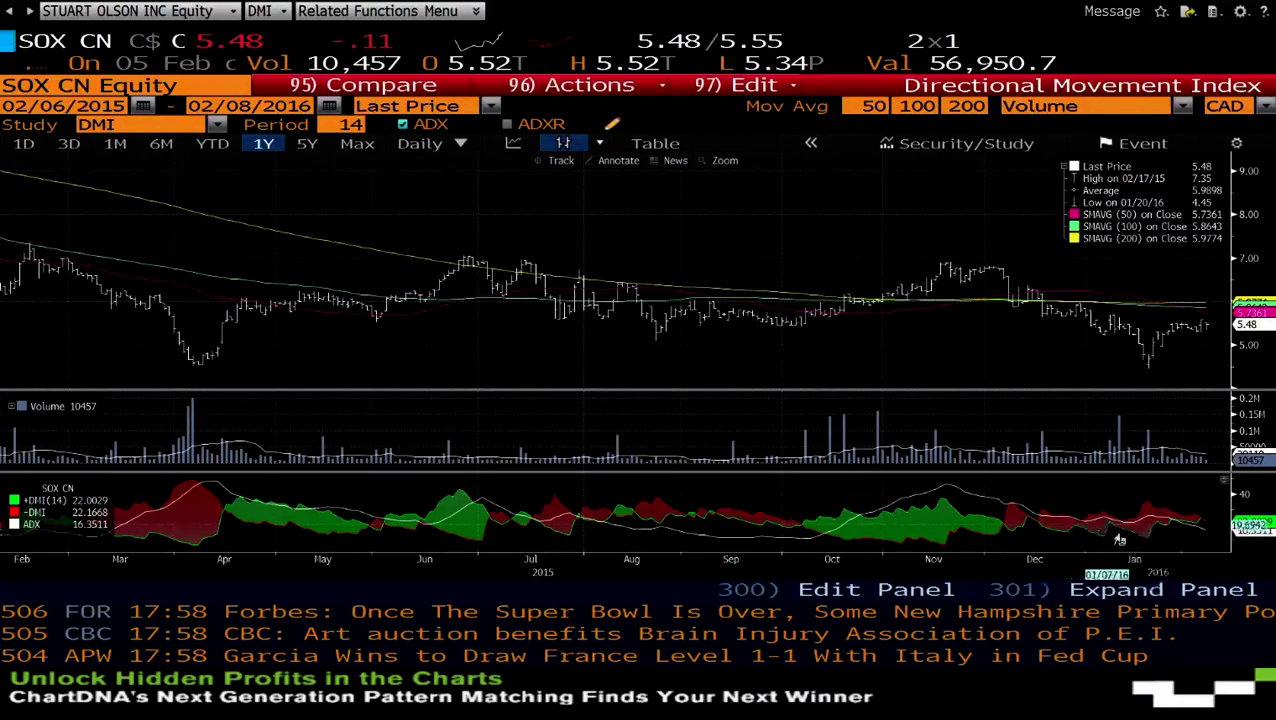
mouse_move(1152, 523)
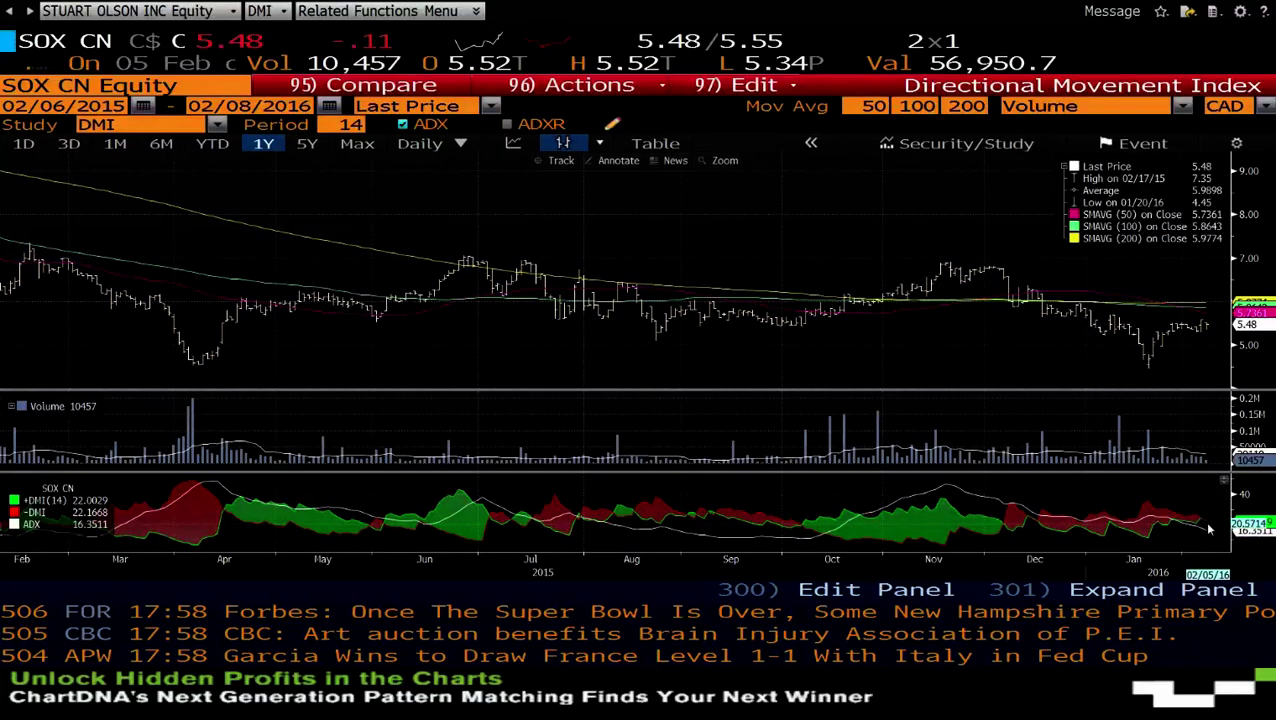
mouse_move(813, 545)
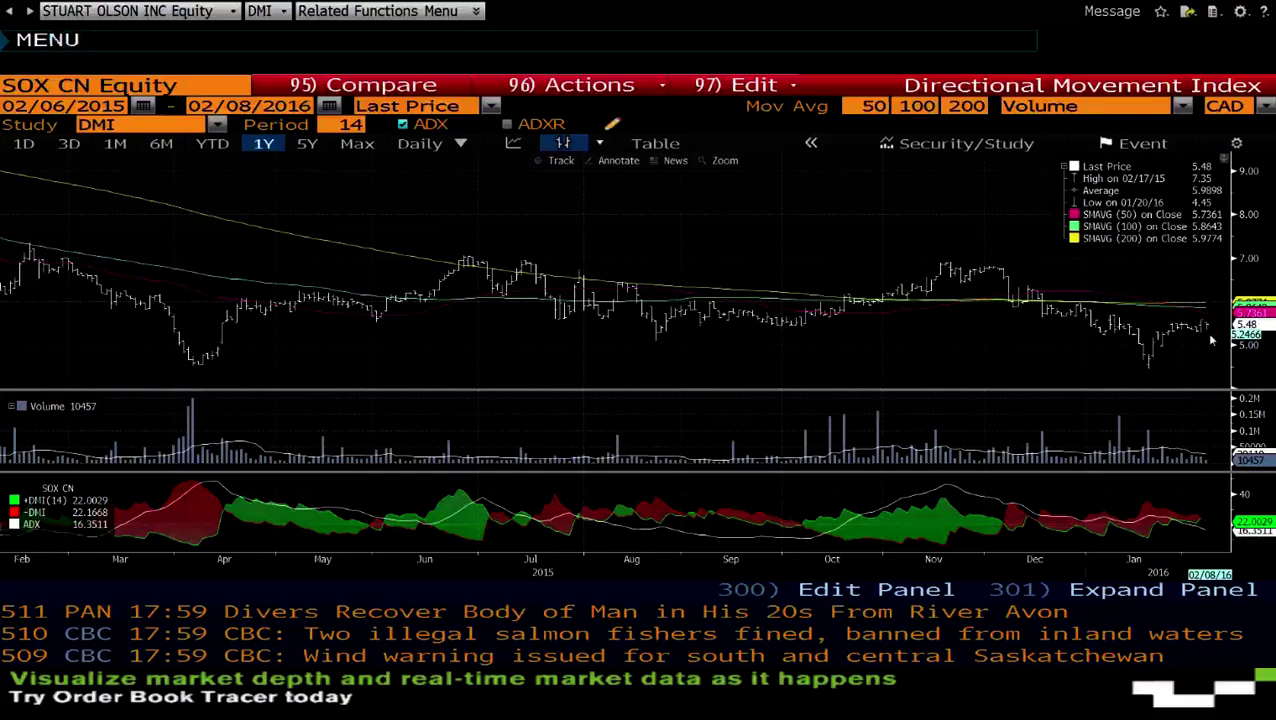
key("Escape")
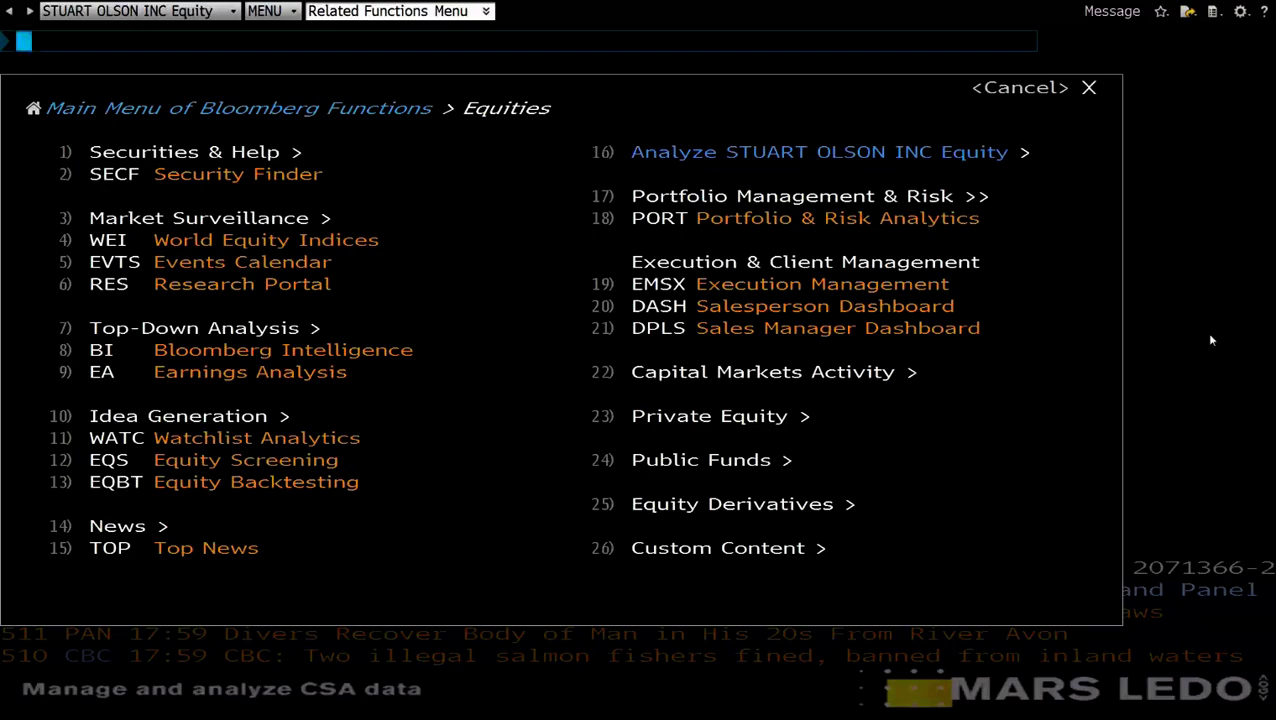
key("alt+Tab")
key("alt+Tab")
key("alt+Tab")
key("alt+Tab")
key("alt+Tab")
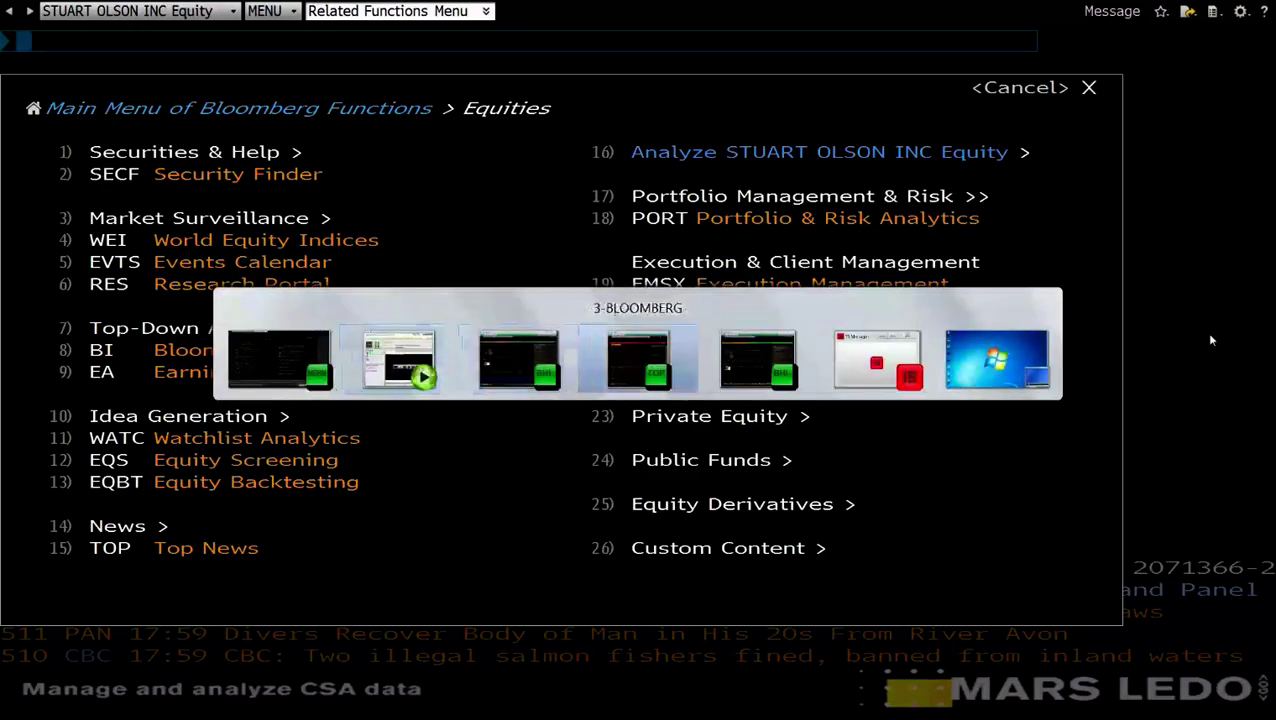
key("alt+Tab")
key("alt+Tab")
key("alt+Tab")
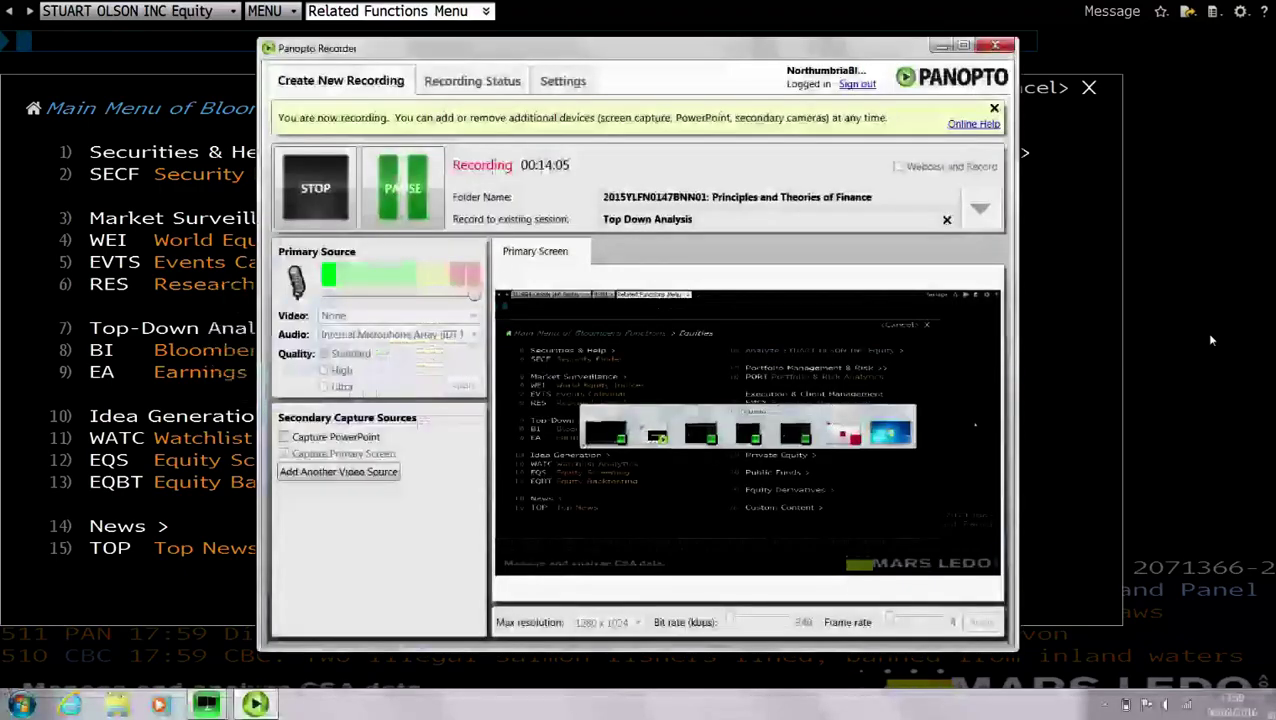